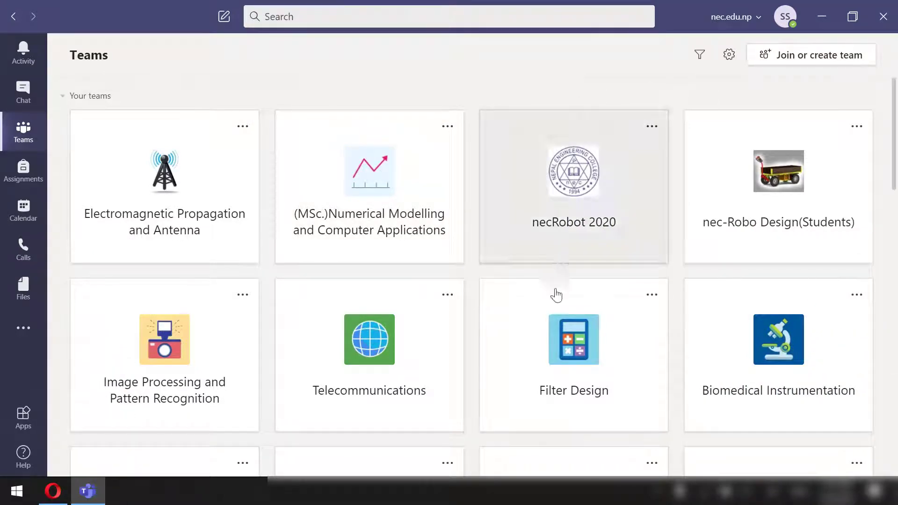
- Open the assignments of the Demo Assignment Class team
scroll(555, 328, down, 8)
scroll(556, 373, down, 12)
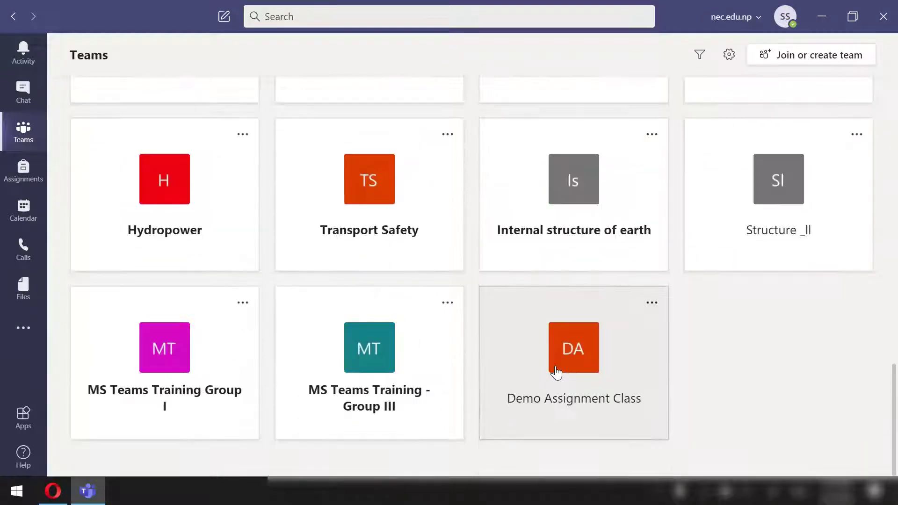
click(580, 362)
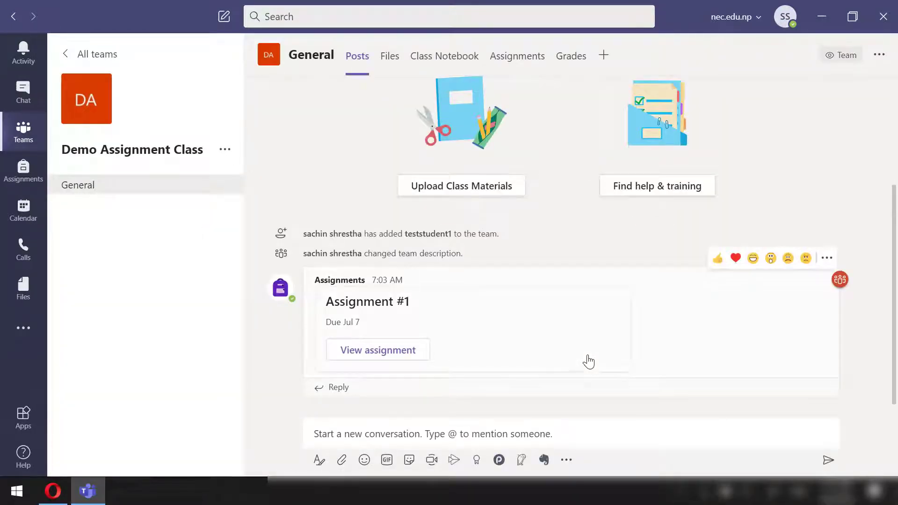
click(531, 60)
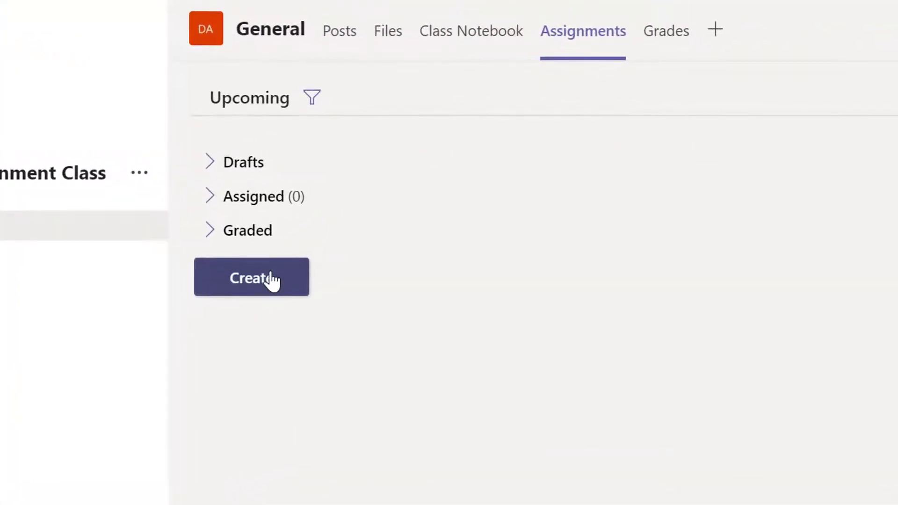
- Start a quiz assignment for the class and create a new blank quiz in Microsoft Forms
click(271, 281)
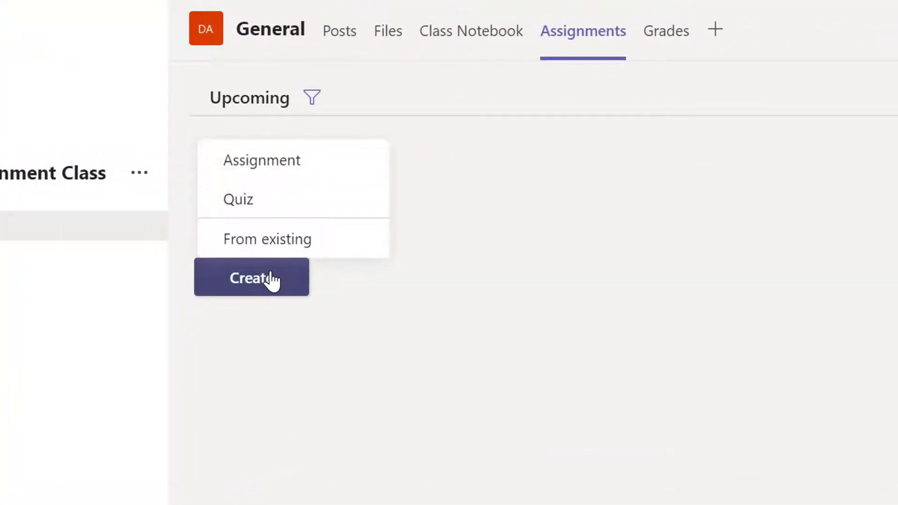
click(264, 208)
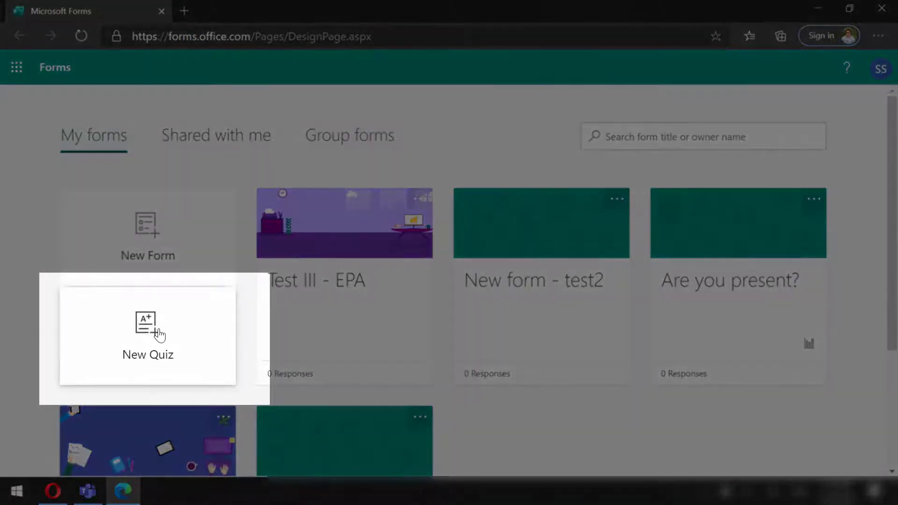
click(159, 333)
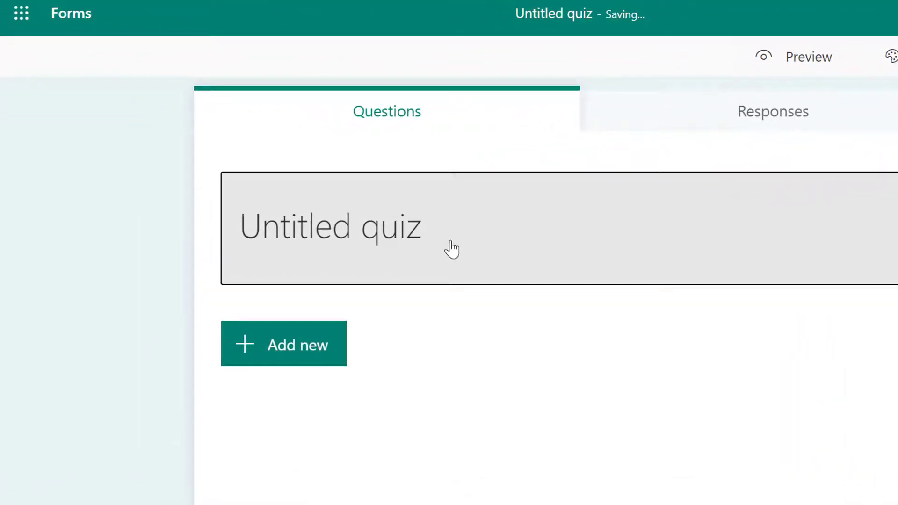
- Title the quiz "Class Test I" and give it the description "This is the first class test."
click(350, 250)
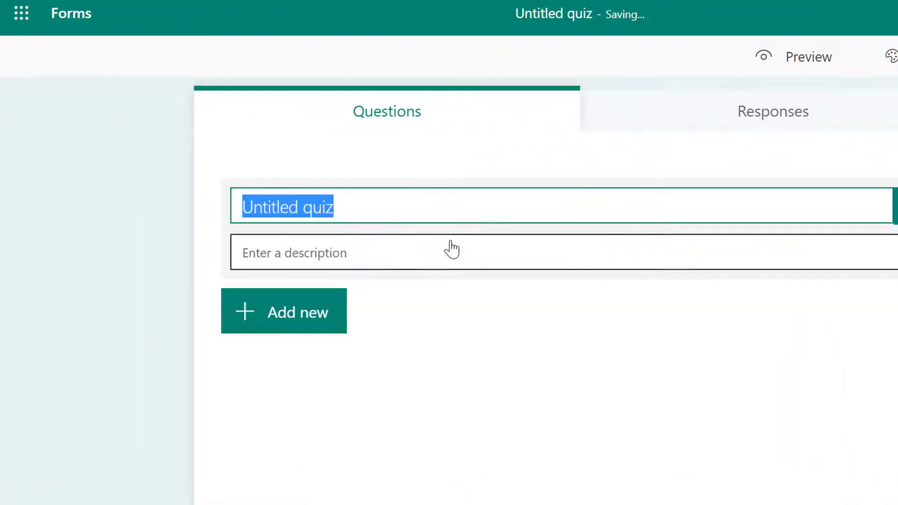
text(Class test I)
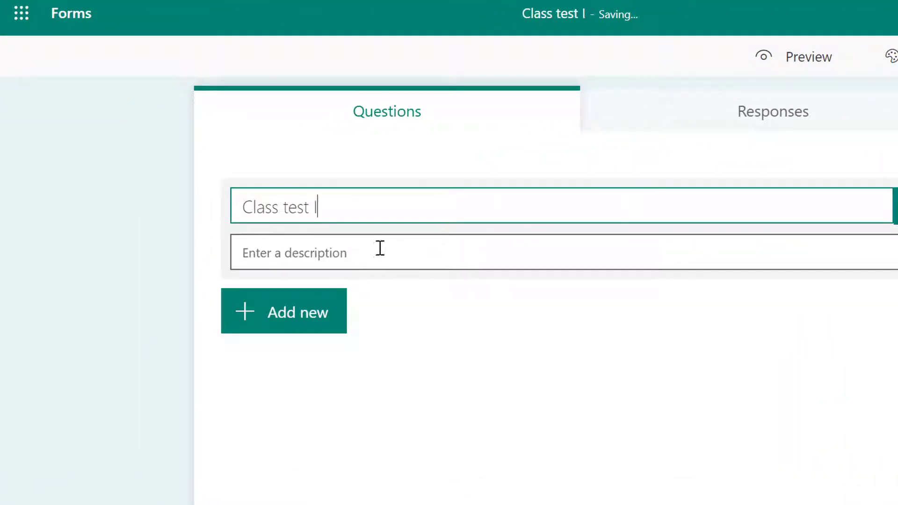
click(381, 247)
text(This is the first class test)
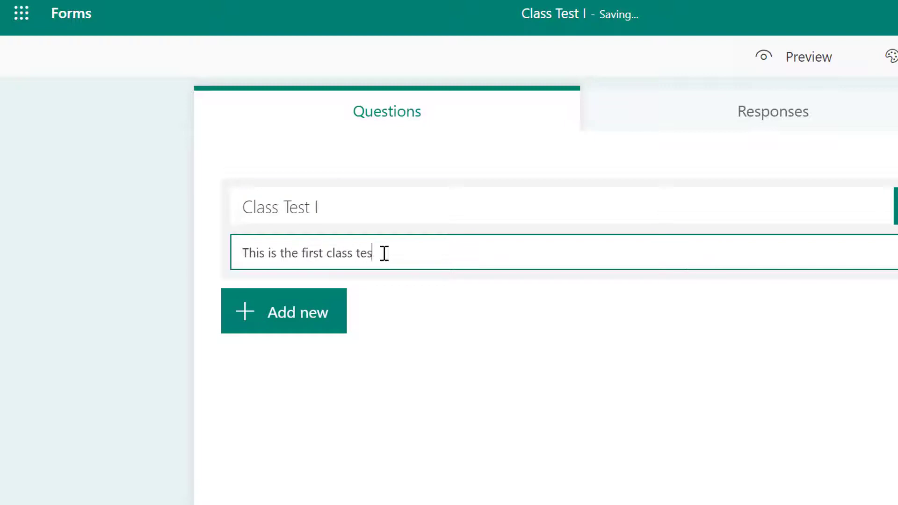
text(.)
click(767, 212)
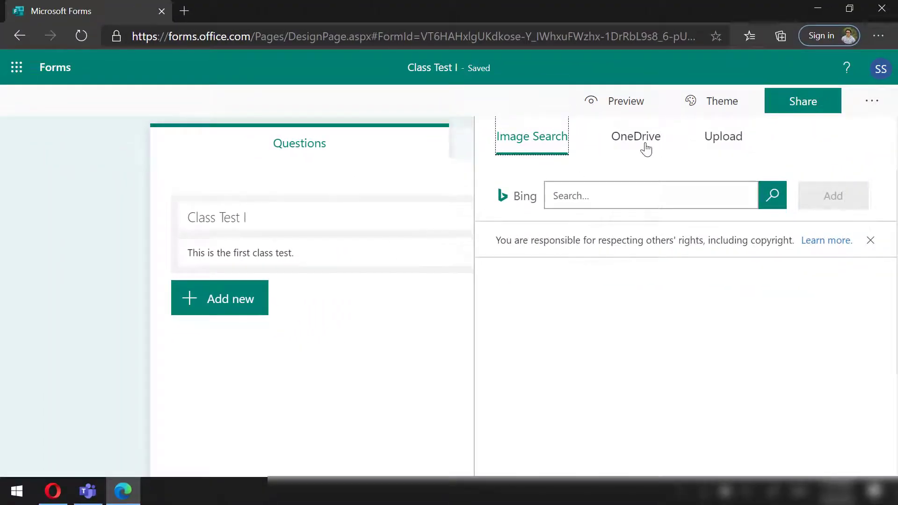
click(645, 148)
click(738, 142)
click(418, 311)
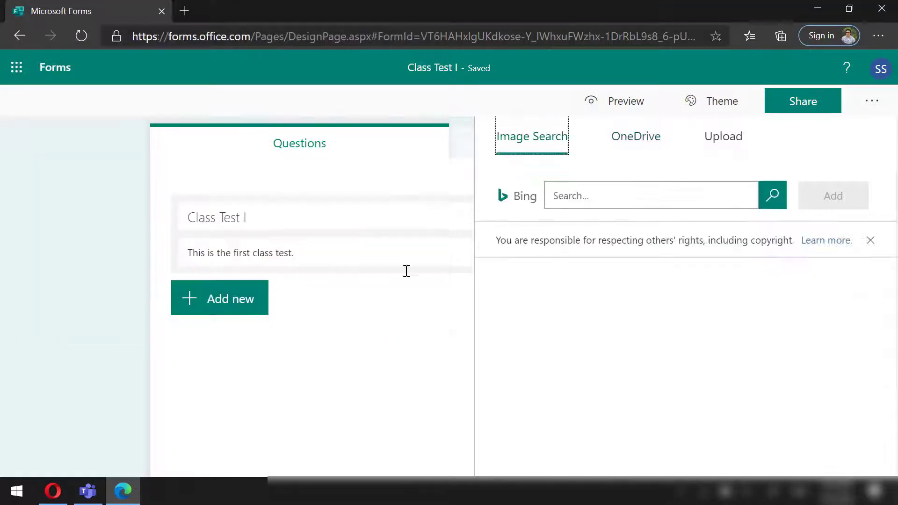
click(461, 311)
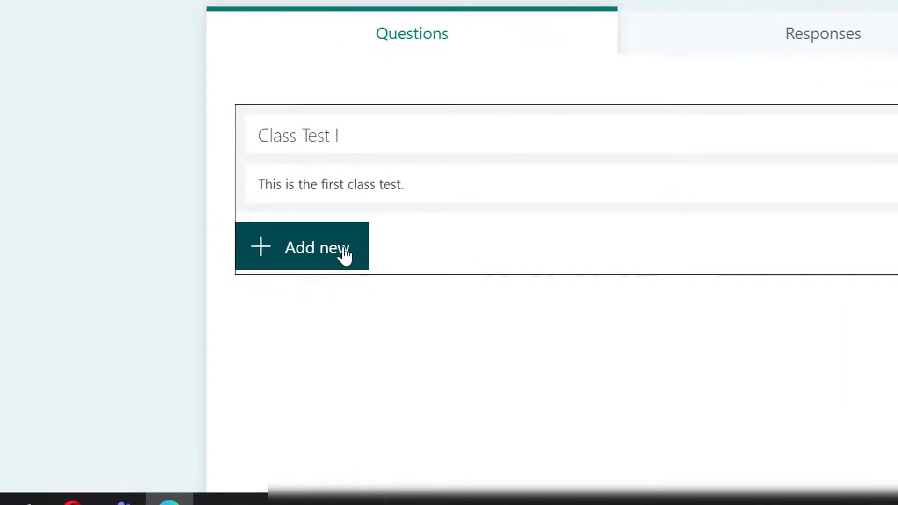
- Add a choice question reading "Radiation resistance of half wave dipole is"
click(345, 255)
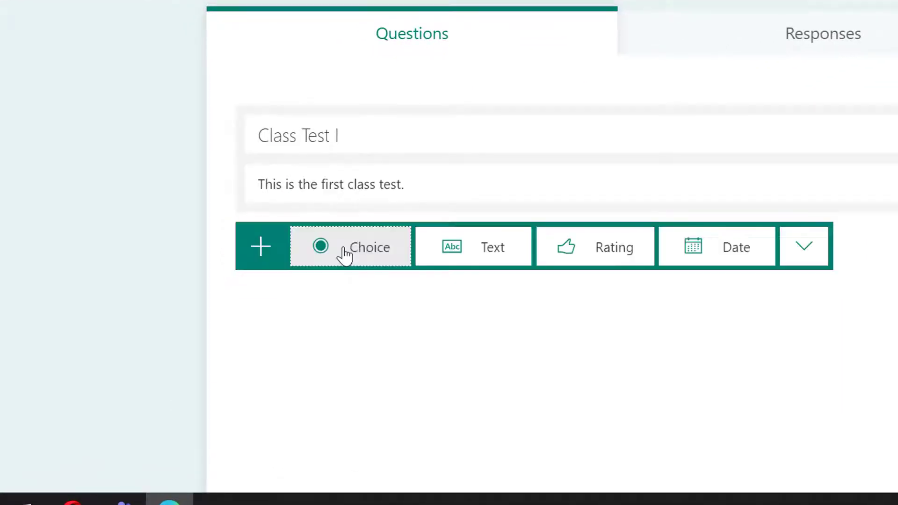
click(345, 255)
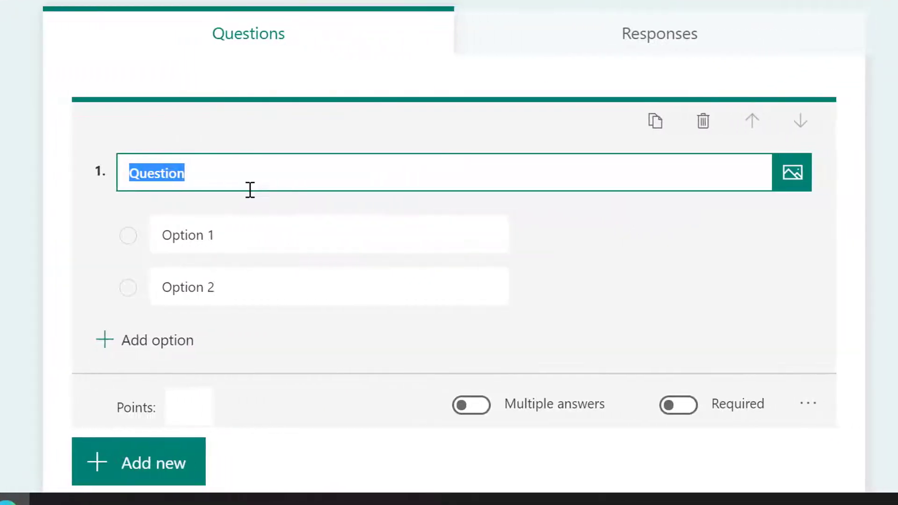
text(Radiation resistance of half wave dipole is)
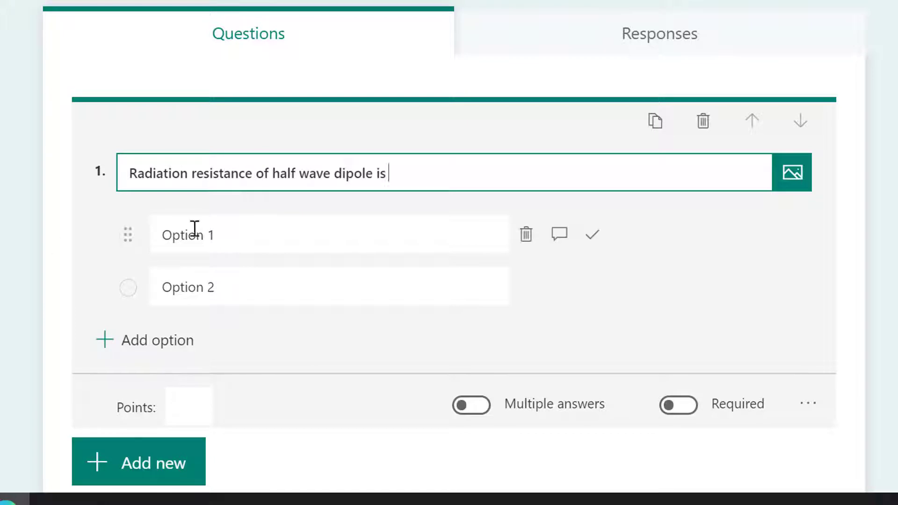
- Give the dipole question four answer options: 78.88 ohm, 73.14 ohm, 88.88 ohm and 150 ohm
click(255, 244)
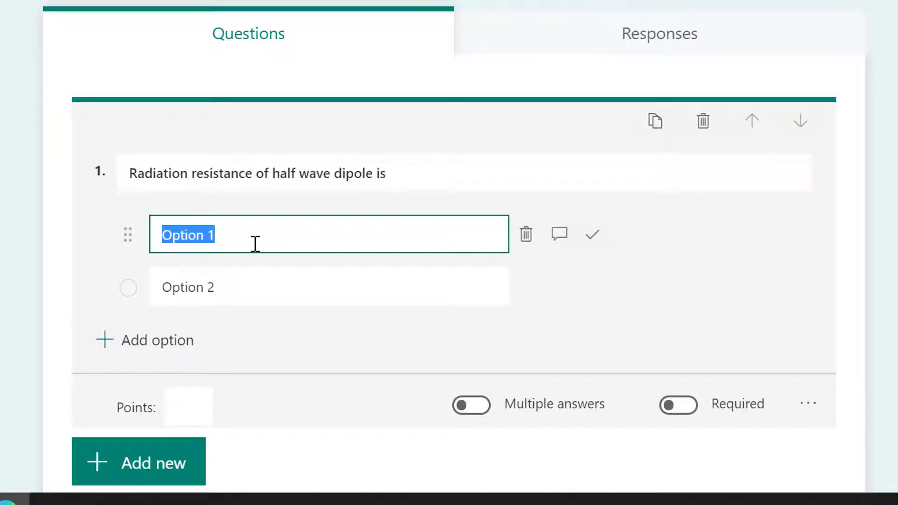
text(78.88 ohms)
key(BackSpace)
click(212, 290)
text(73.14 ohm)
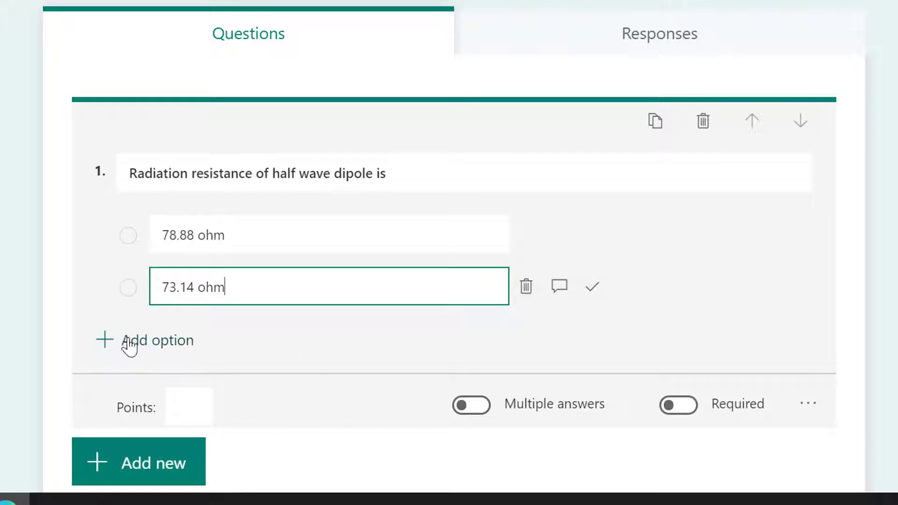
click(167, 348)
text(88.88 ohm)
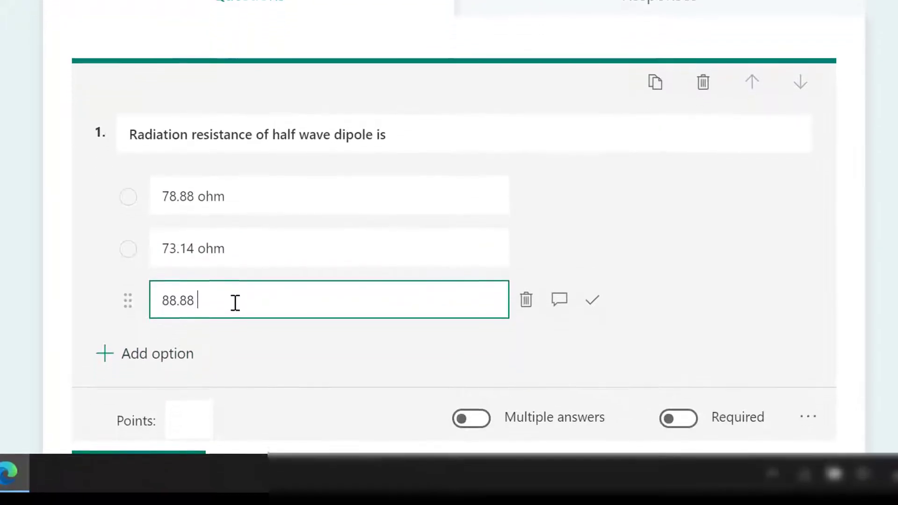
key(Return)
text(150 ohm)
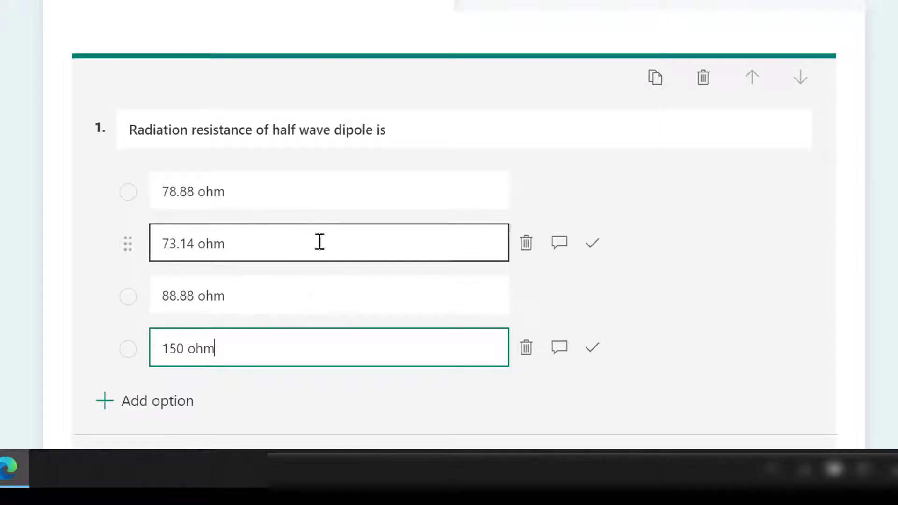
- Mark 73.14 ohm as the correct answer and assign 1 point to the question
click(592, 244)
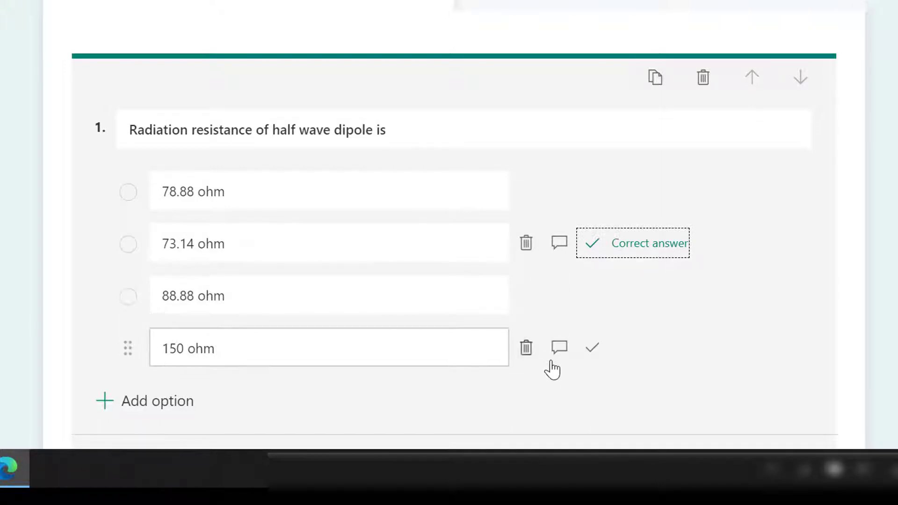
scroll(375, 407, down, 3)
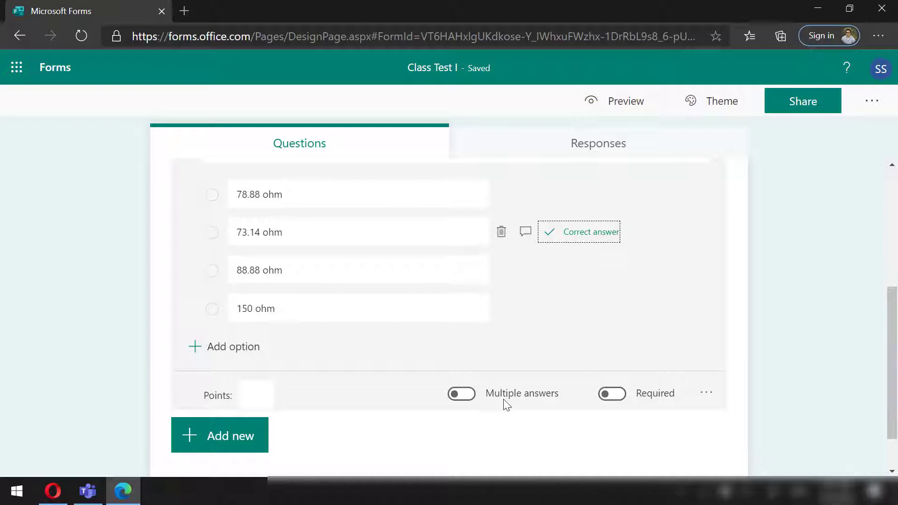
click(266, 397)
text(1)
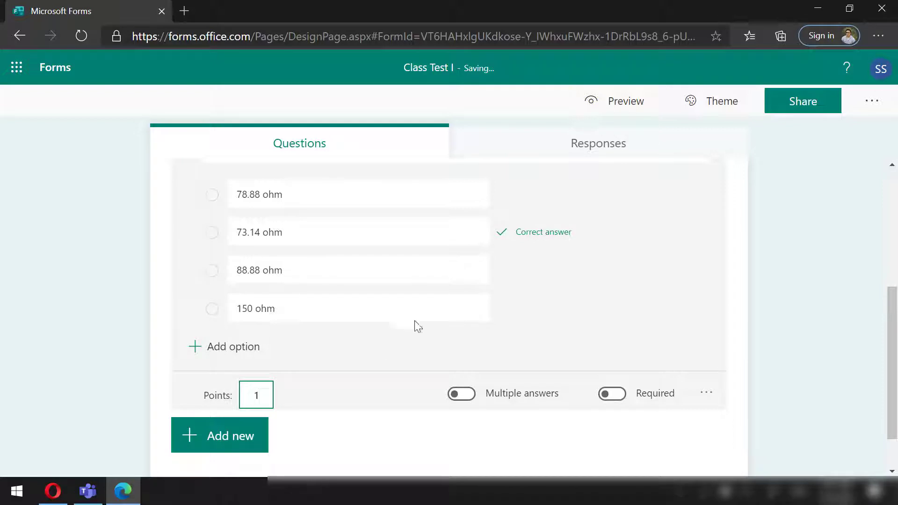
- Add a text question reading "Antenna can convert electrical signal into" as question 2
scroll(497, 300, down, 1)
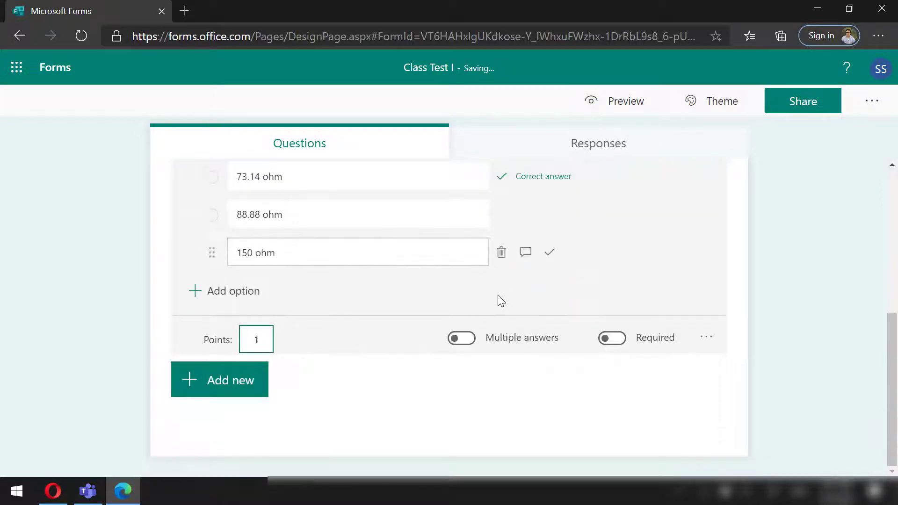
click(242, 387)
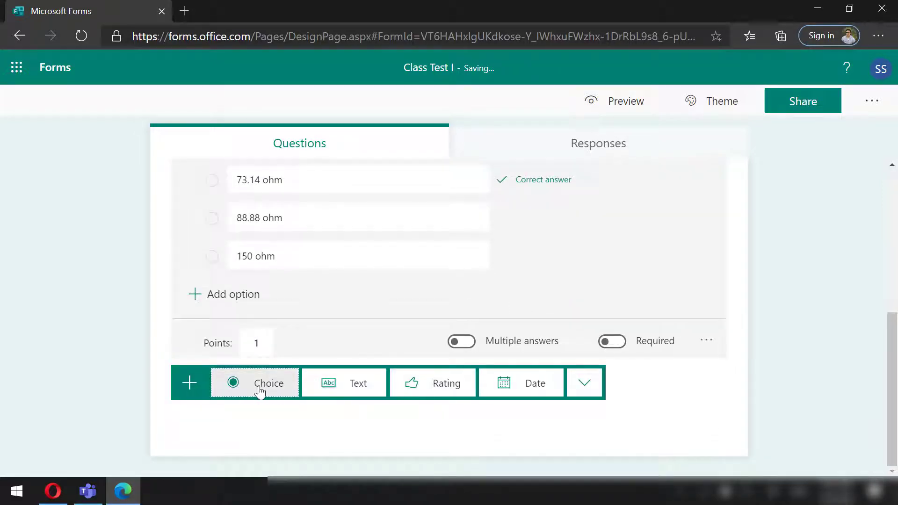
click(348, 392)
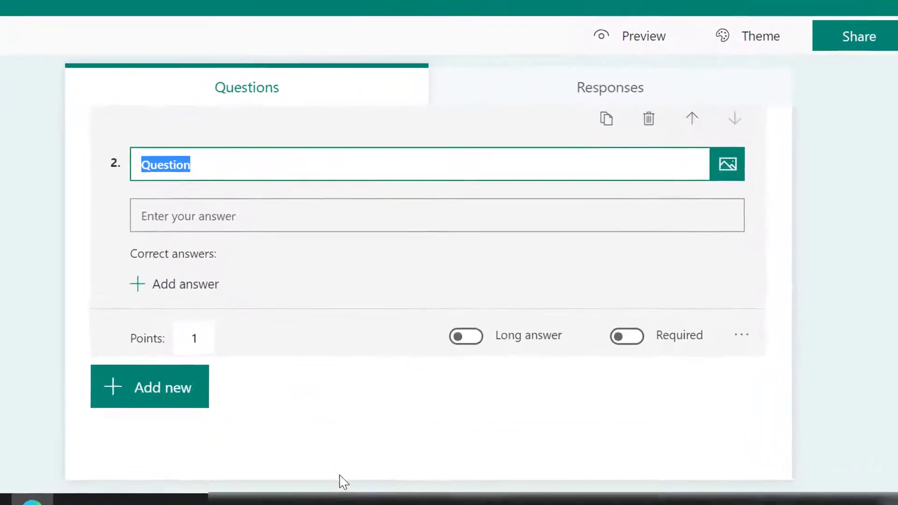
text(Antenna can convert electrical signal into)
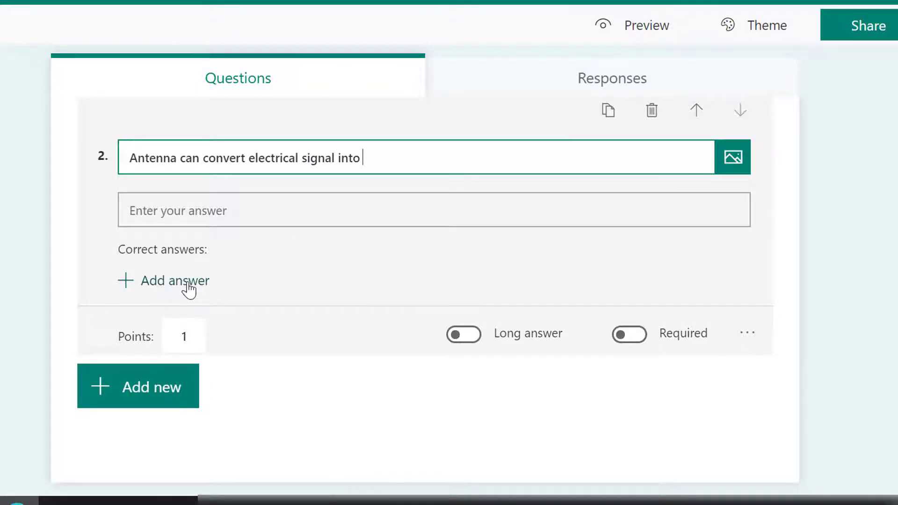
- Add "electromagnetic waves" and "electromagnetic wave" as accepted correct answers for question 2
click(189, 282)
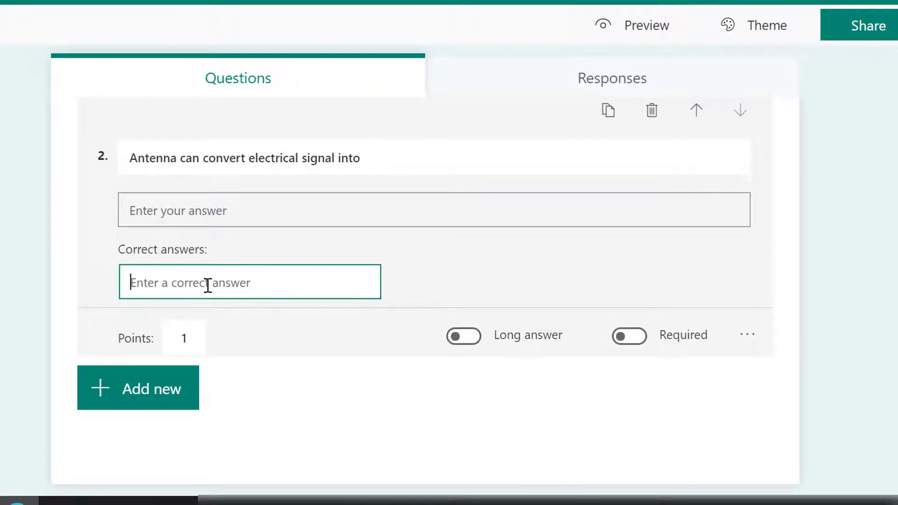
text(electromagnetic waves)
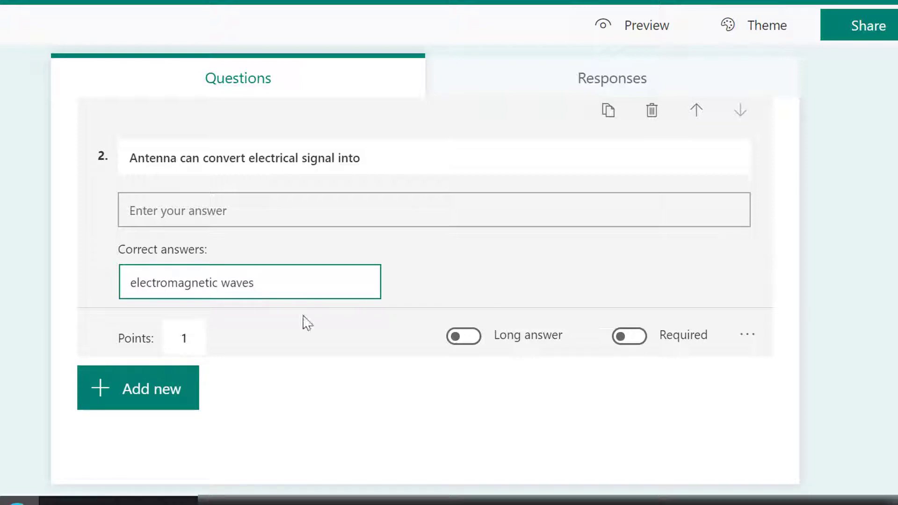
click(370, 335)
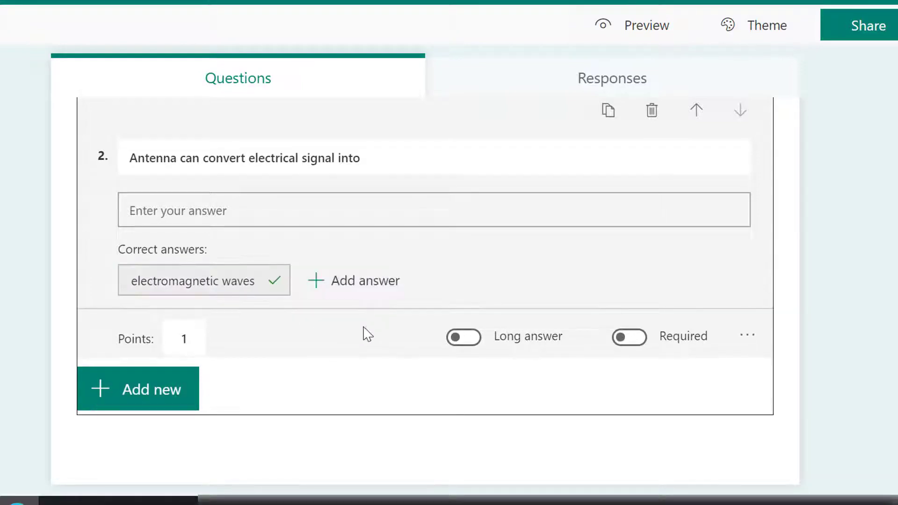
click(377, 295)
text(electromagnetic wave)
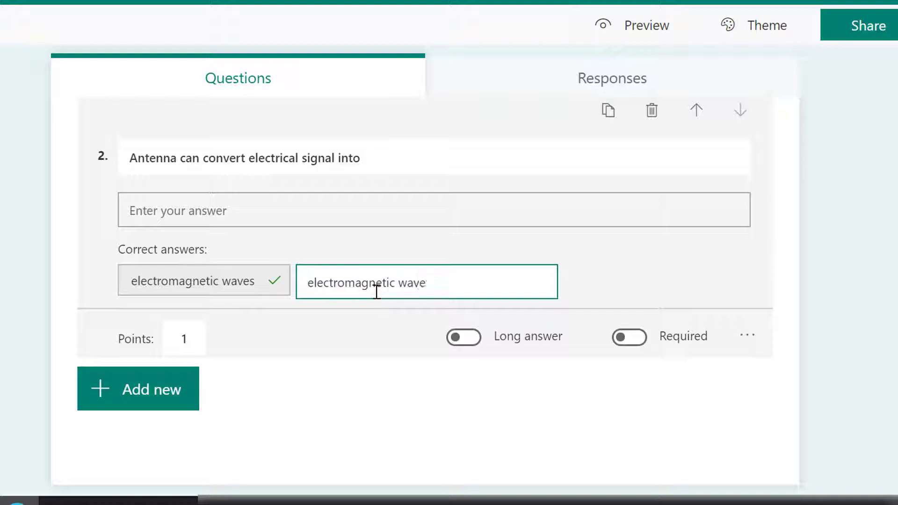
click(357, 344)
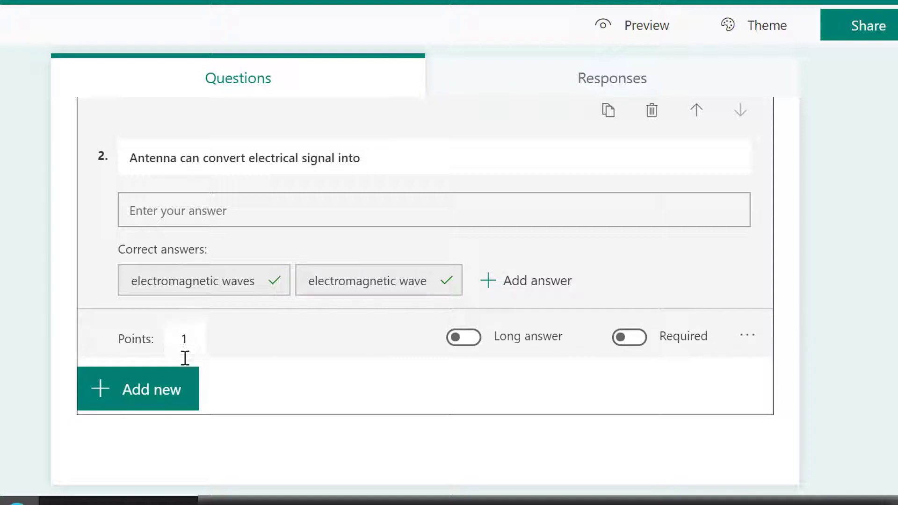
click(175, 395)
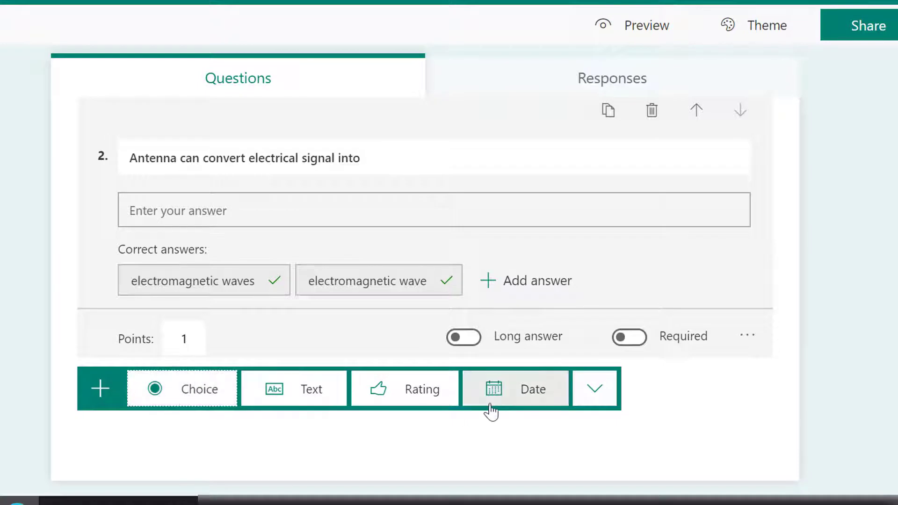
click(747, 336)
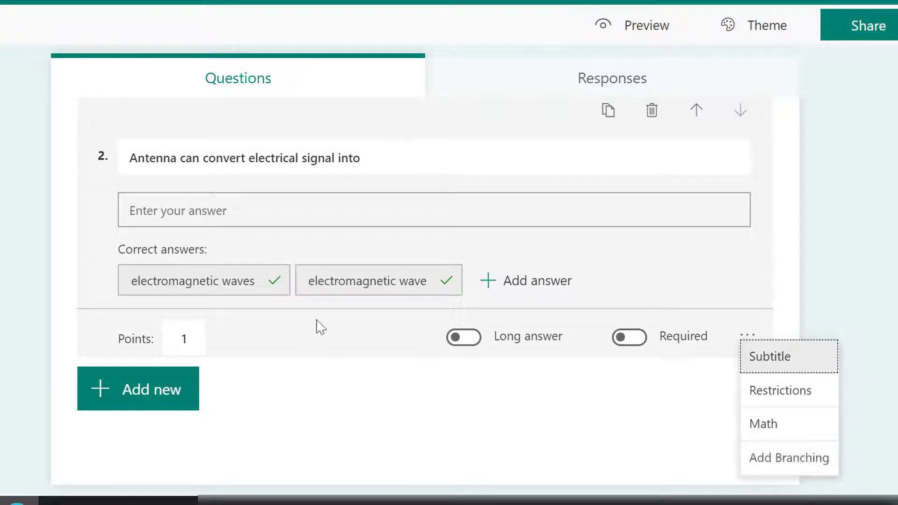
click(340, 346)
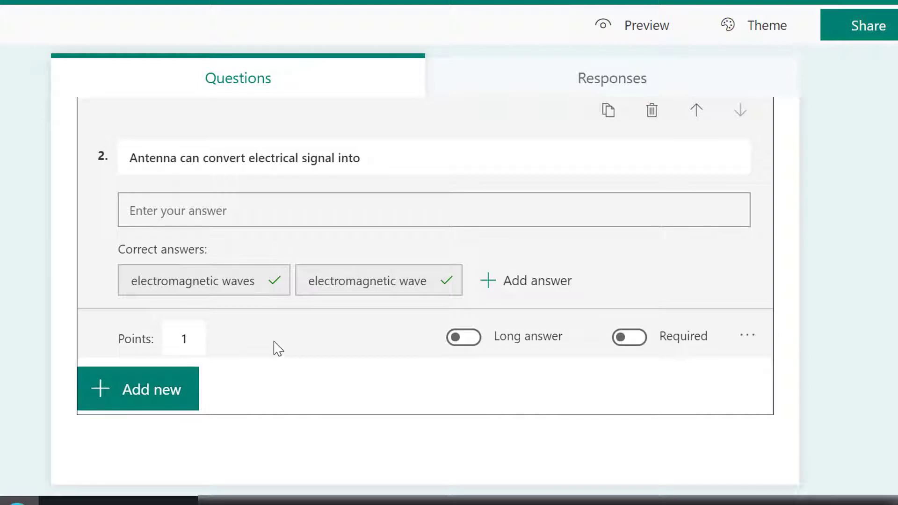
- Add a required Rating question reading "How do you rate this test?" with 0 points as question 3
click(170, 391)
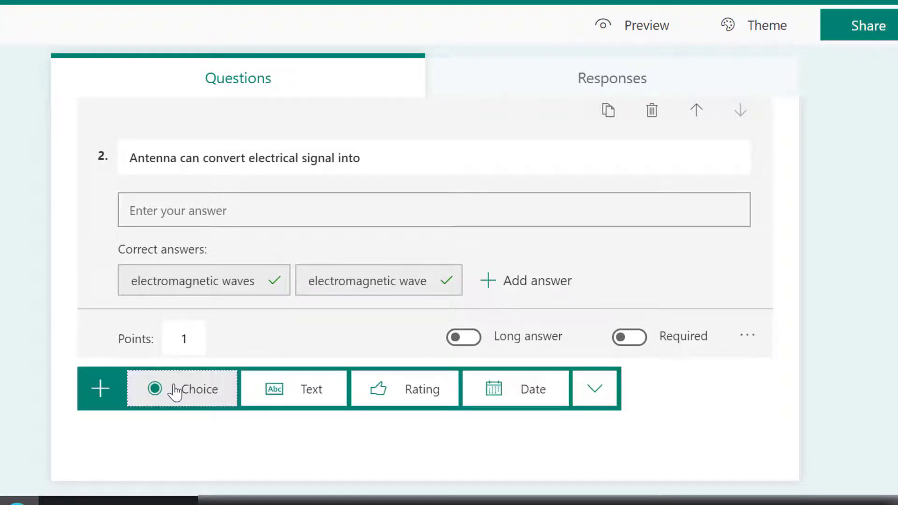
click(439, 387)
text(How do you rate this test?)
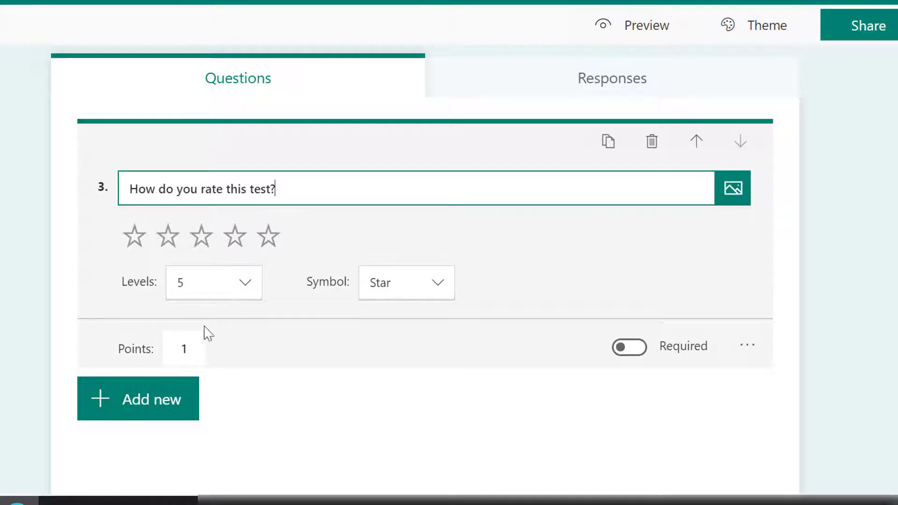
click(187, 351)
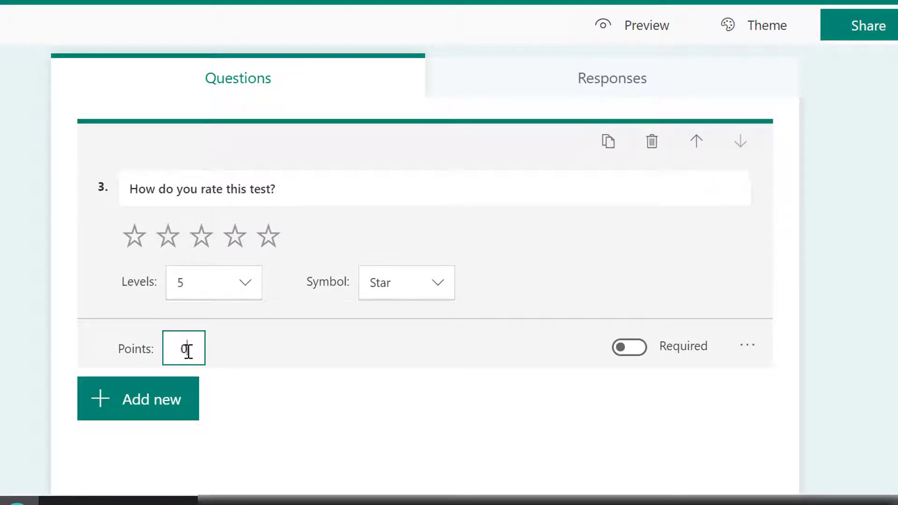
click(627, 349)
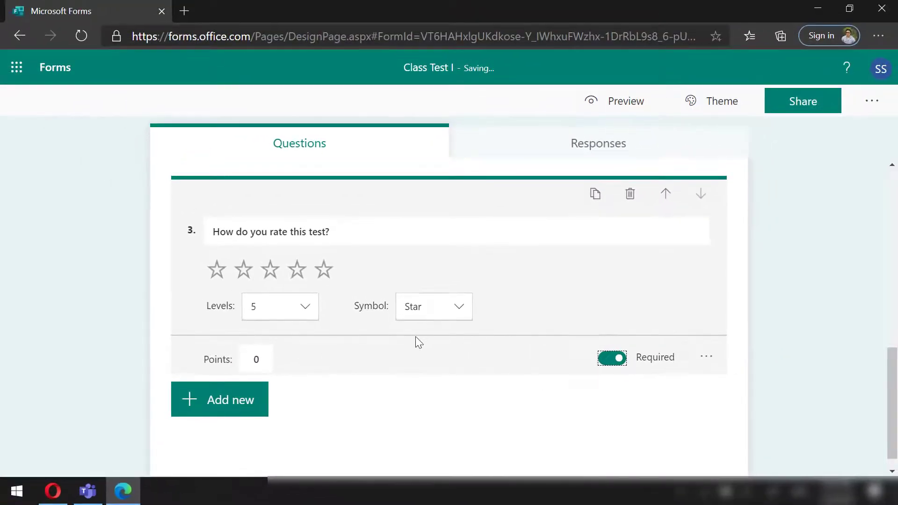
- Review the quiz questions from the start, check the respondent preview in computer view, and return to editing
scroll(536, 319, up, 10)
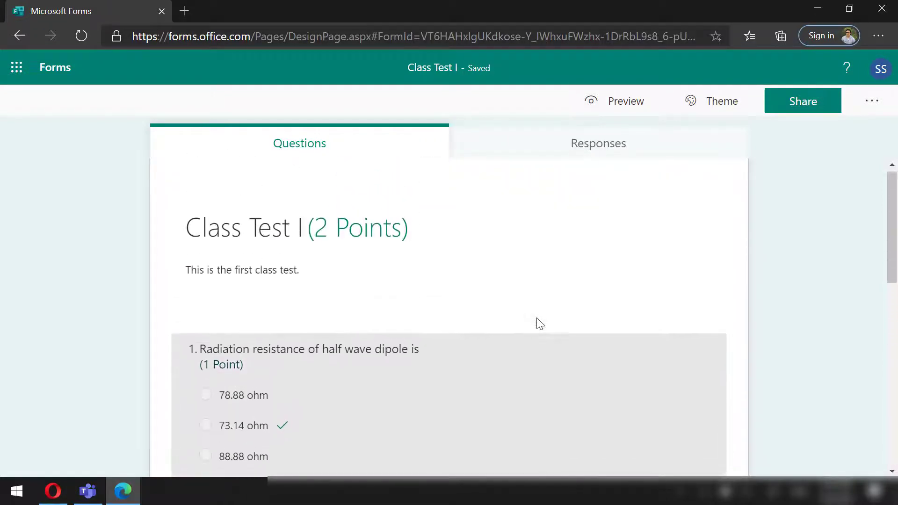
scroll(537, 318, down, 5)
scroll(537, 319, up, 4)
scroll(537, 319, down, 2)
scroll(537, 319, up, 3)
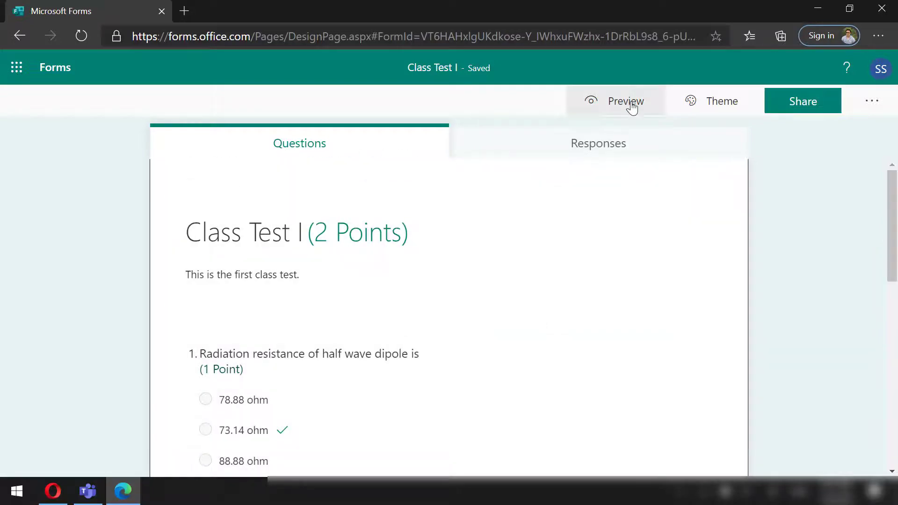
click(631, 107)
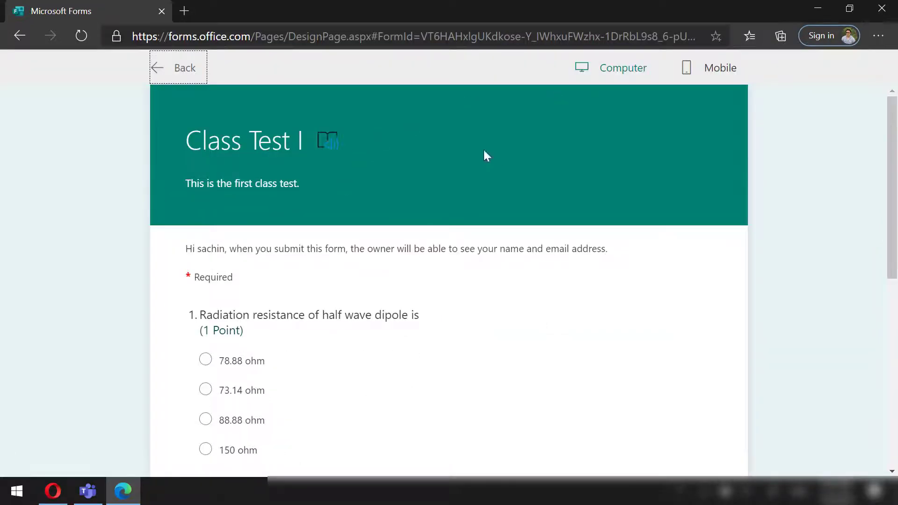
scroll(409, 299, down, 7)
scroll(409, 299, up, 7)
click(175, 70)
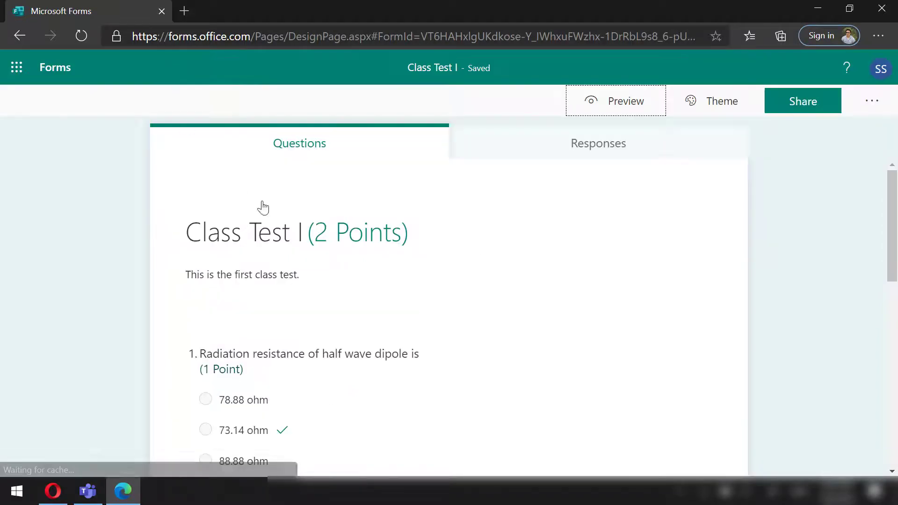
- Apply the purple office theme with the printer and clock illustration to the quiz
click(724, 112)
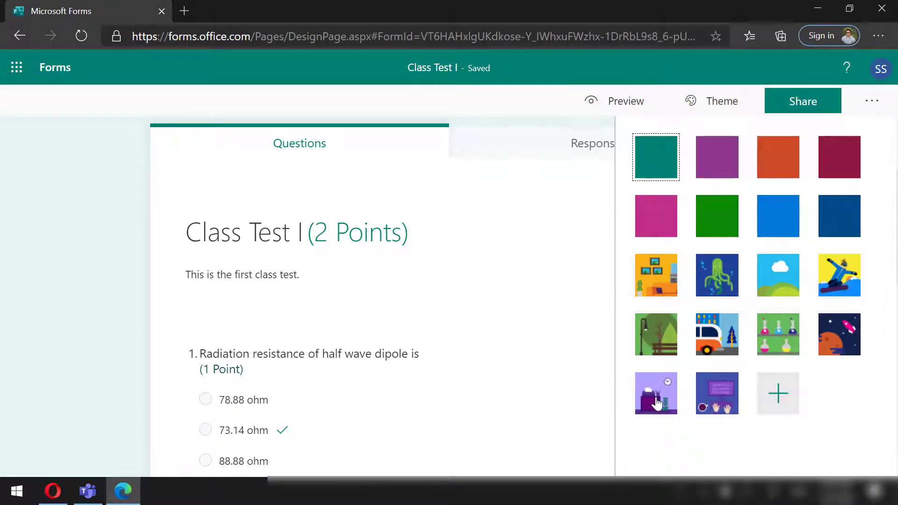
click(657, 402)
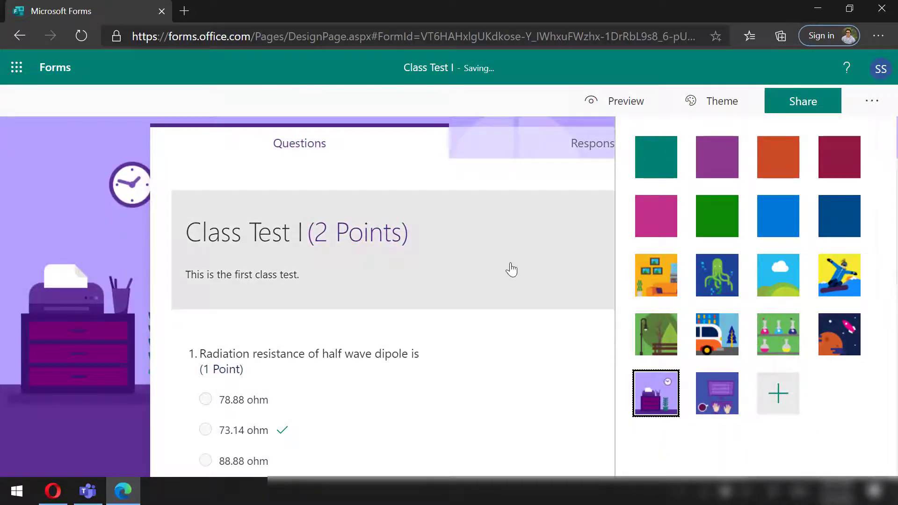
click(549, 239)
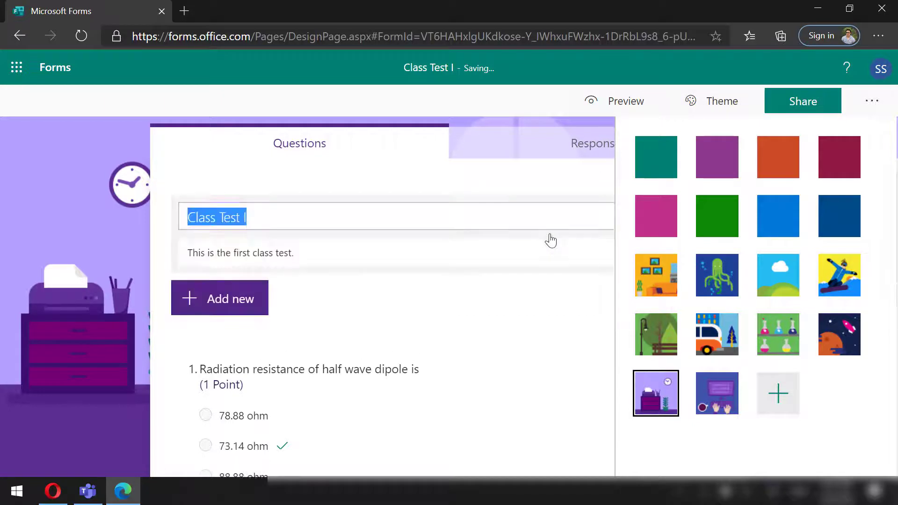
click(80, 259)
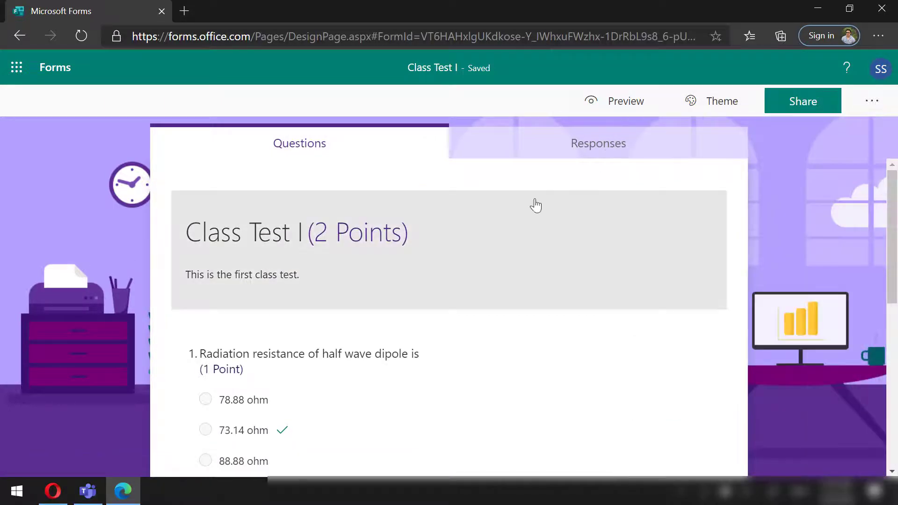
- Preview the themed quiz in both computer and mobile views, and return to editing
click(620, 102)
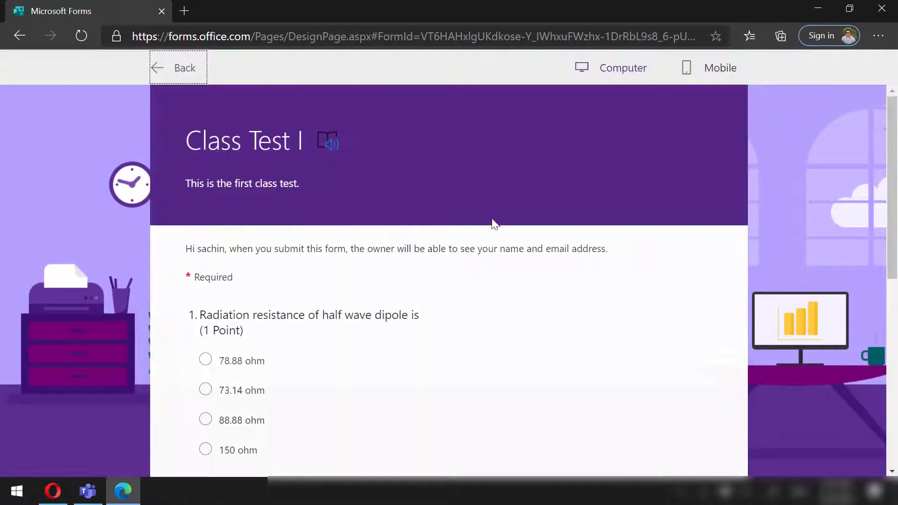
scroll(540, 409, down, 8)
scroll(541, 410, up, 8)
click(708, 71)
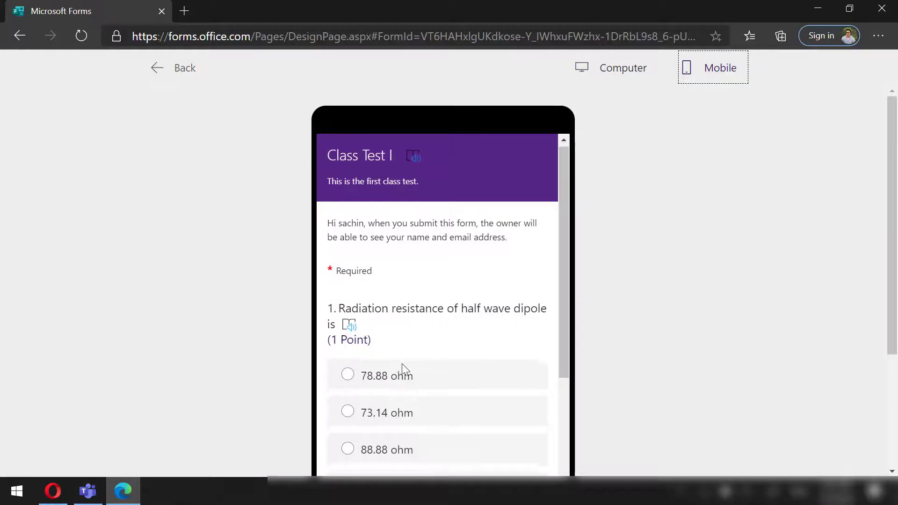
scroll(402, 363, down, 10)
scroll(402, 363, up, 3)
scroll(403, 368, up, 8)
click(189, 70)
- Examine the quiz's sharing methods: response link, QR code, embed code and email, without sending an email
click(811, 100)
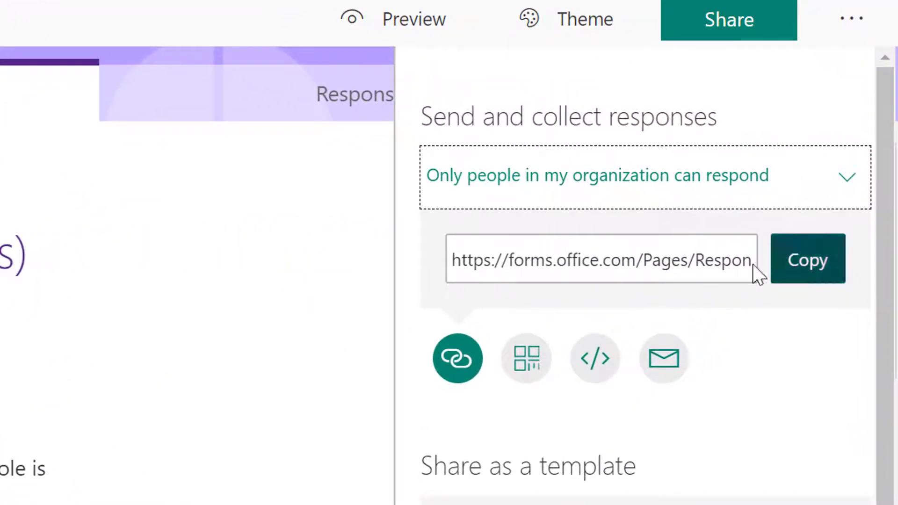
click(710, 260)
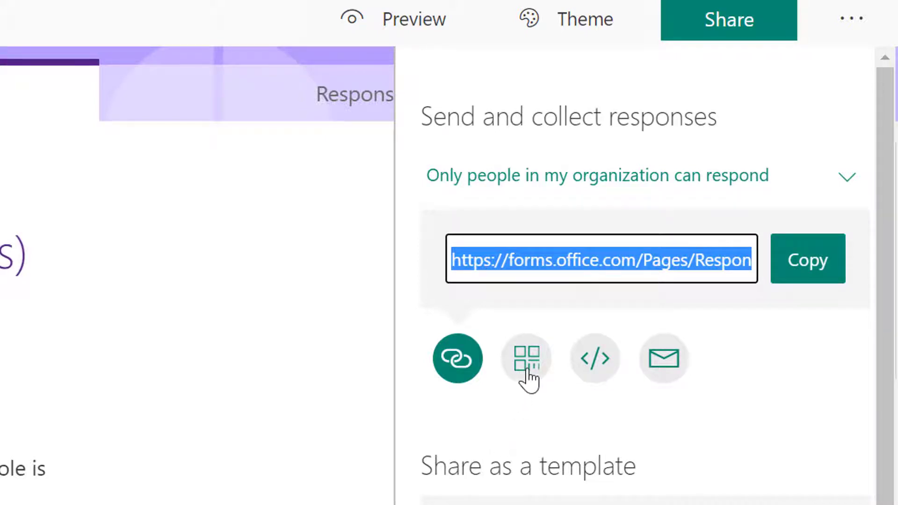
click(562, 334)
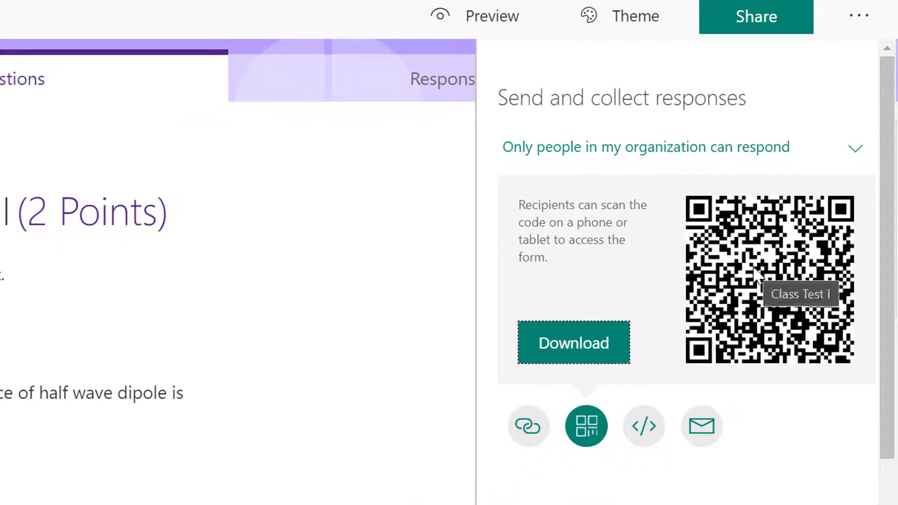
click(650, 428)
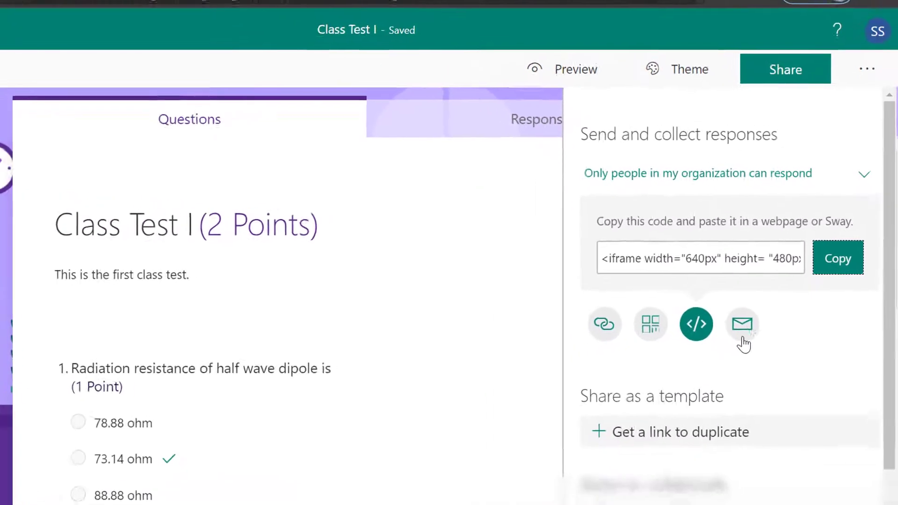
click(743, 323)
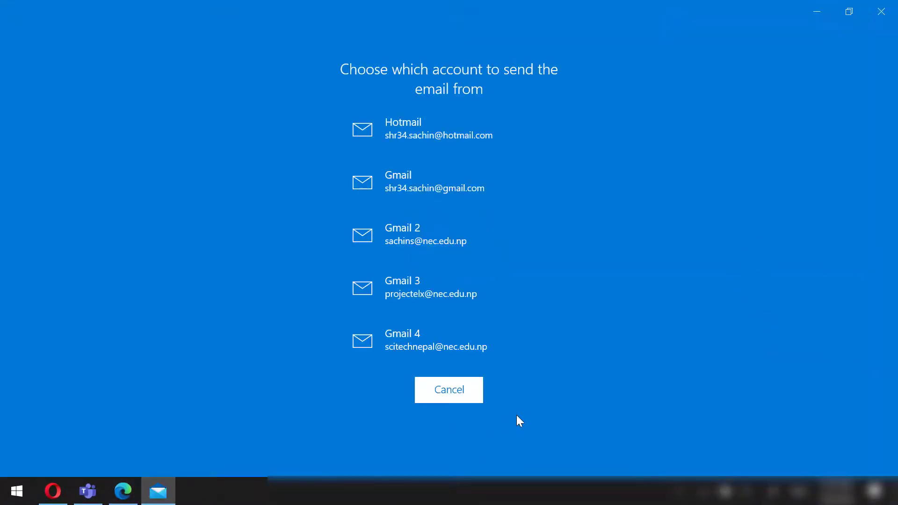
click(457, 398)
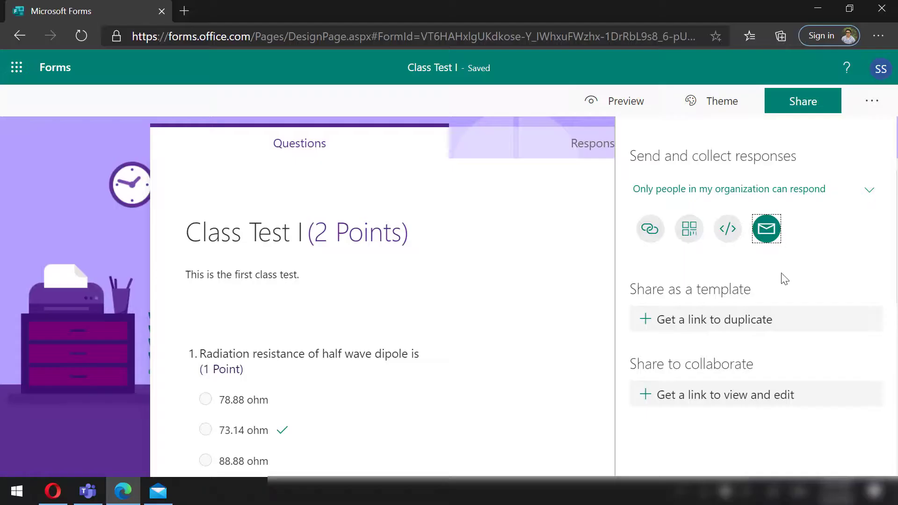
- Return to the response link, check the options for who can respond, and close the sharing settings
click(651, 230)
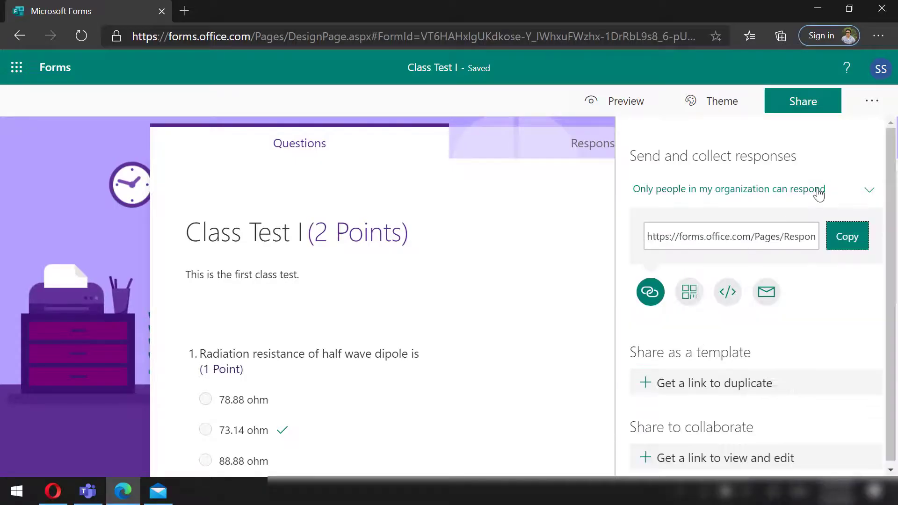
click(866, 194)
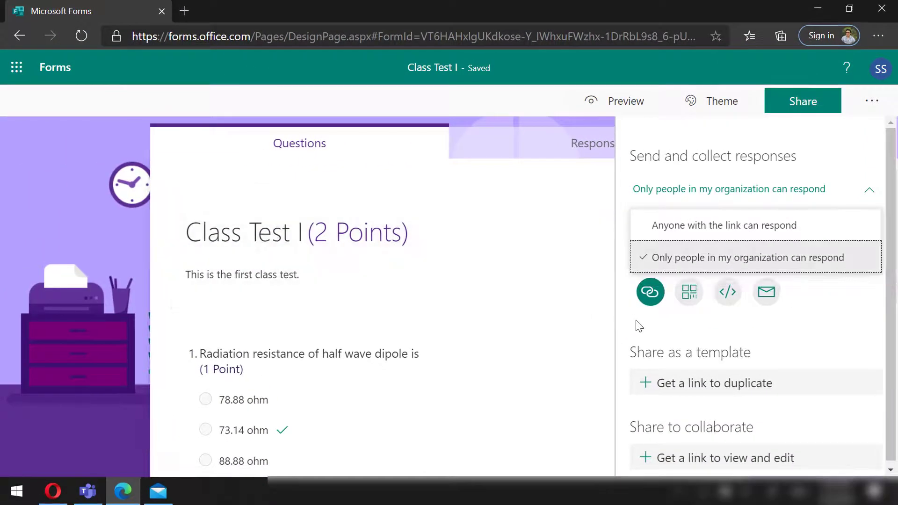
click(638, 324)
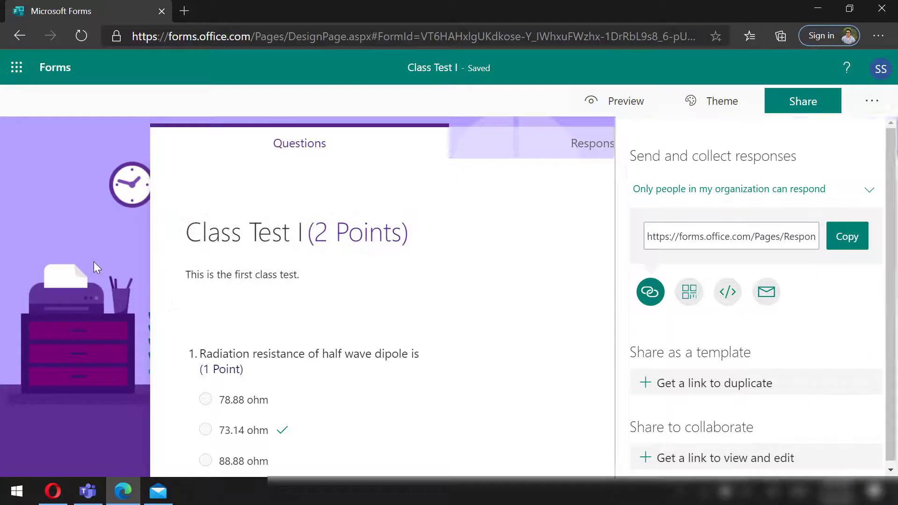
click(93, 262)
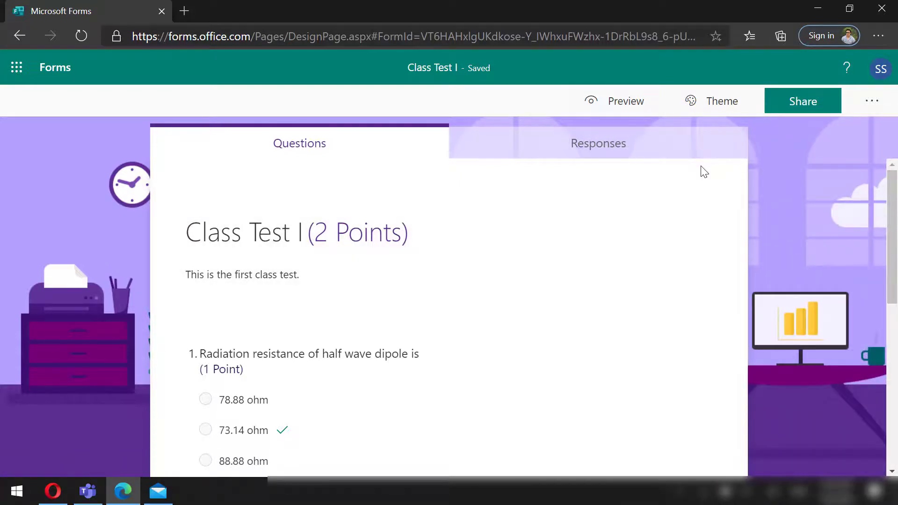
- Switch to Teams and create a quiz assignment from the purple-themed Class Test I form
click(817, 9)
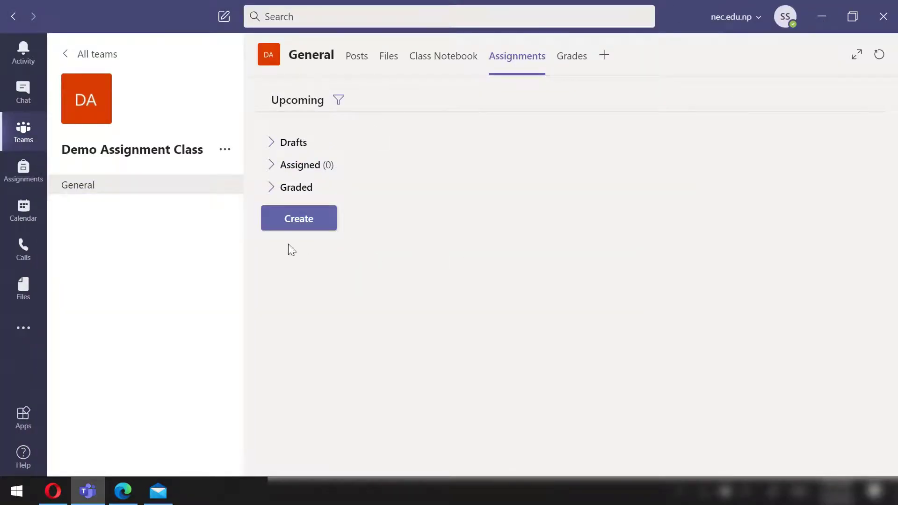
click(329, 224)
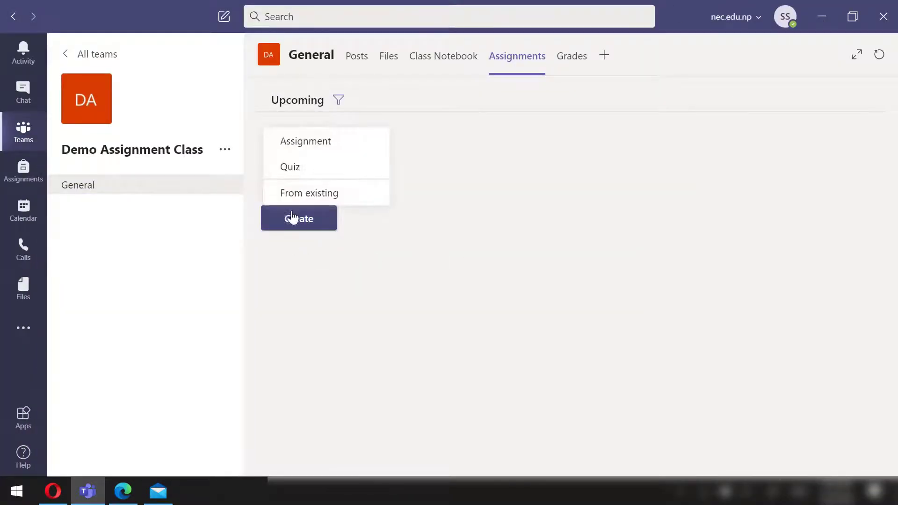
click(321, 169)
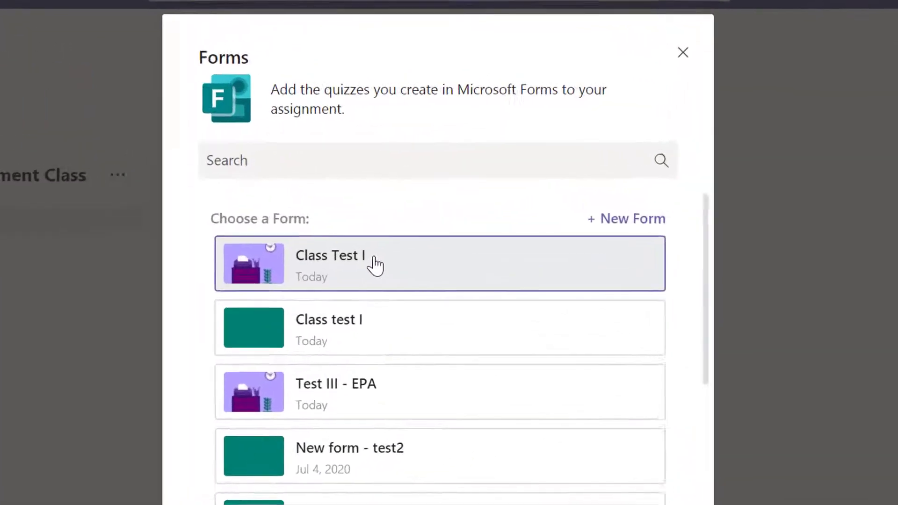
click(374, 258)
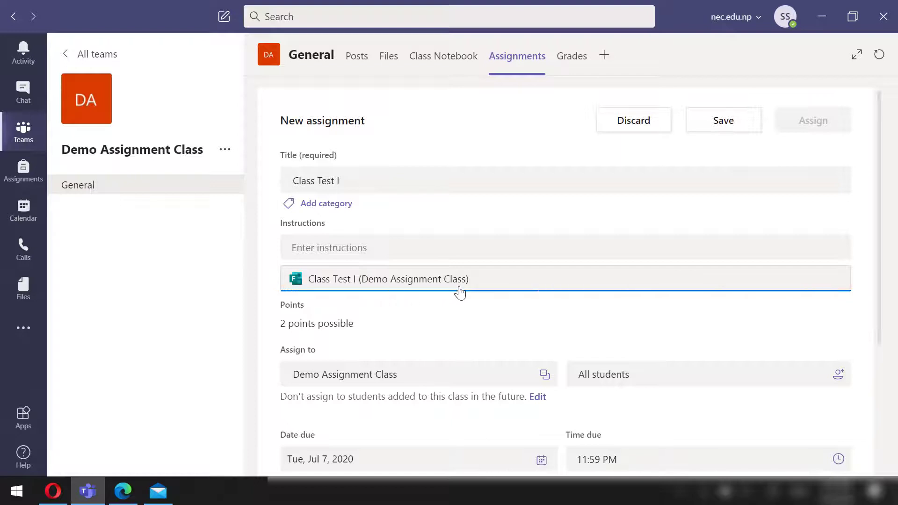
- Set the assignment instructions to "Answer all the questions correctly to get the full score."
click(354, 247)
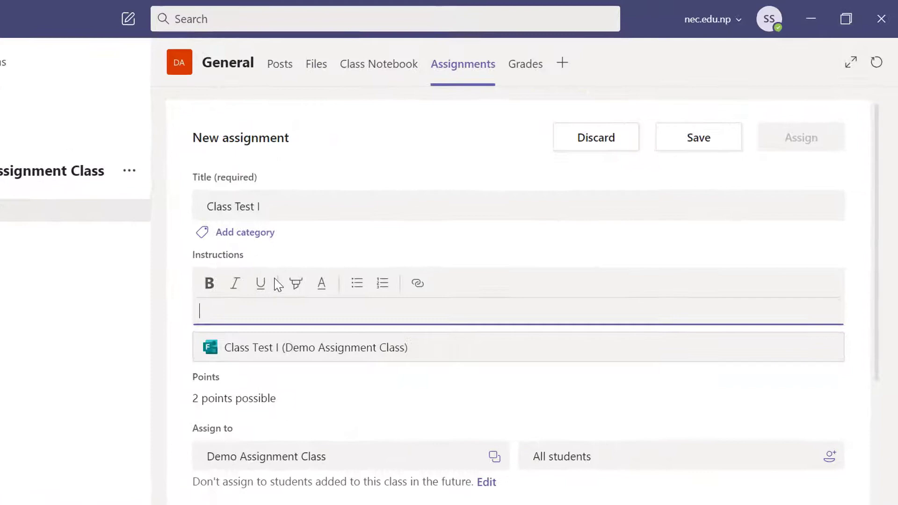
text(Answer all the questions correctly to)
key(BackSpace)
key(BackSpace)
key(BackSpace)
text(correctly to get the full score.)
click(237, 373)
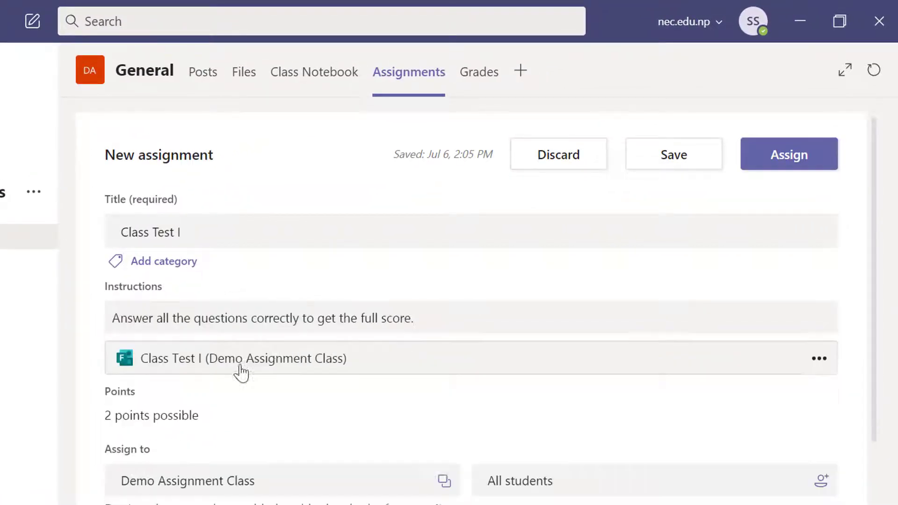
- Preview all questions of the attached Class Test I quiz and return to the assignment
click(276, 367)
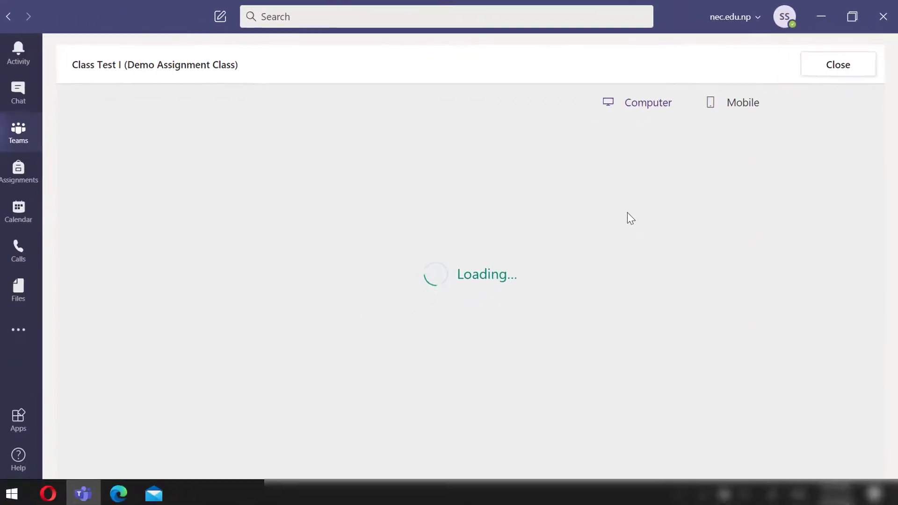
scroll(495, 370, down, 8)
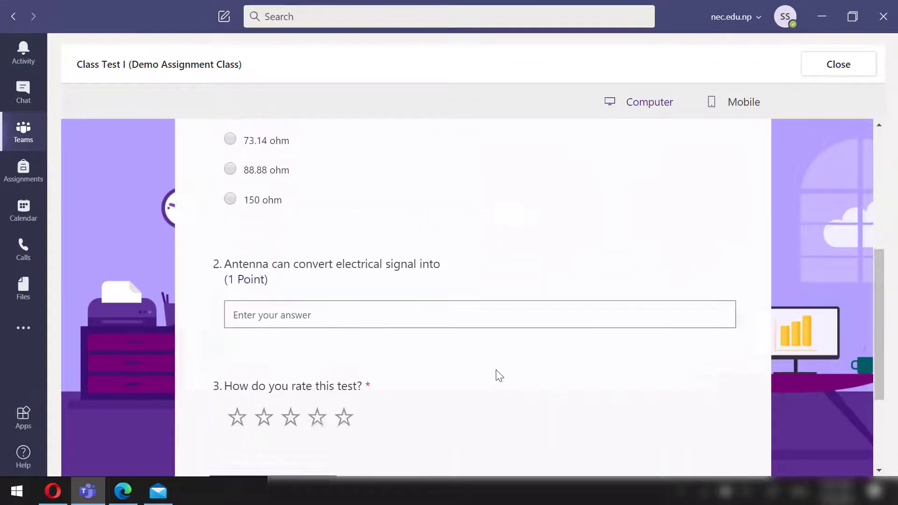
scroll(498, 374, down, 2)
scroll(497, 373, up, 10)
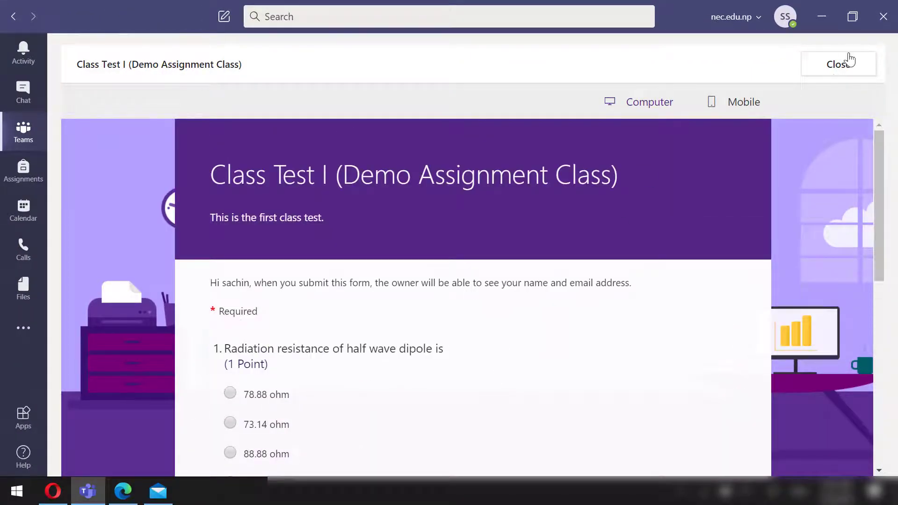
click(840, 66)
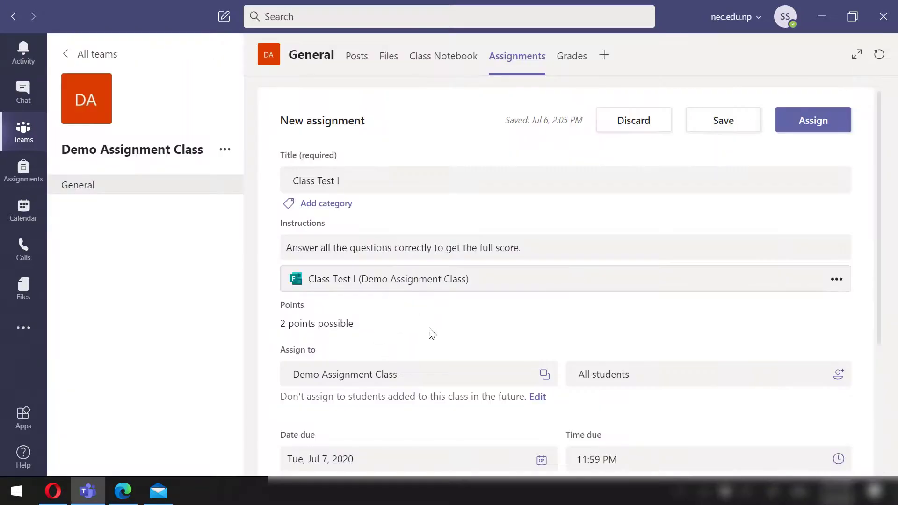
- Check the class, student and due date choices for the assignment, leaving them as they are
scroll(433, 333, down, 2)
click(432, 277)
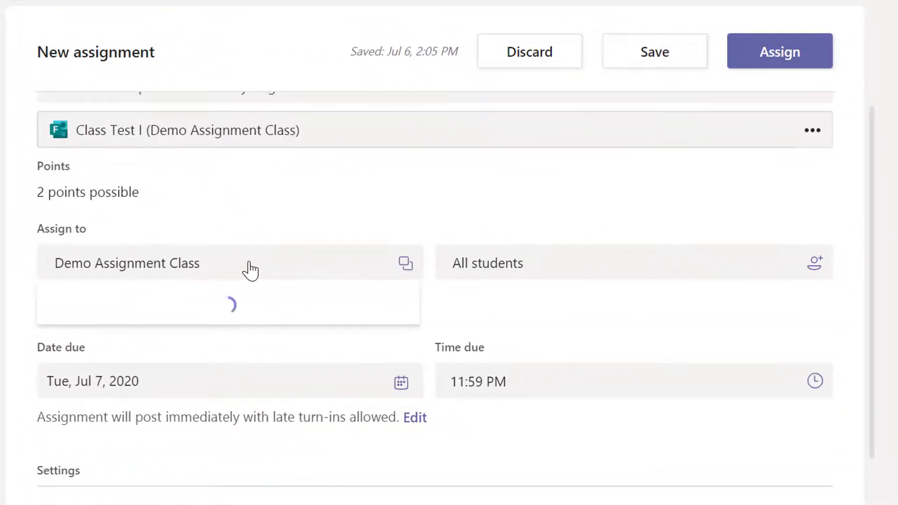
click(424, 216)
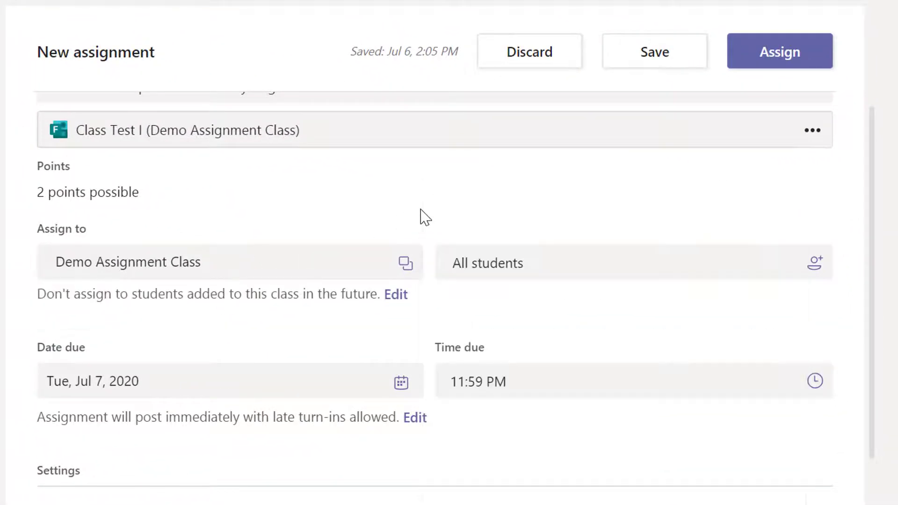
click(627, 263)
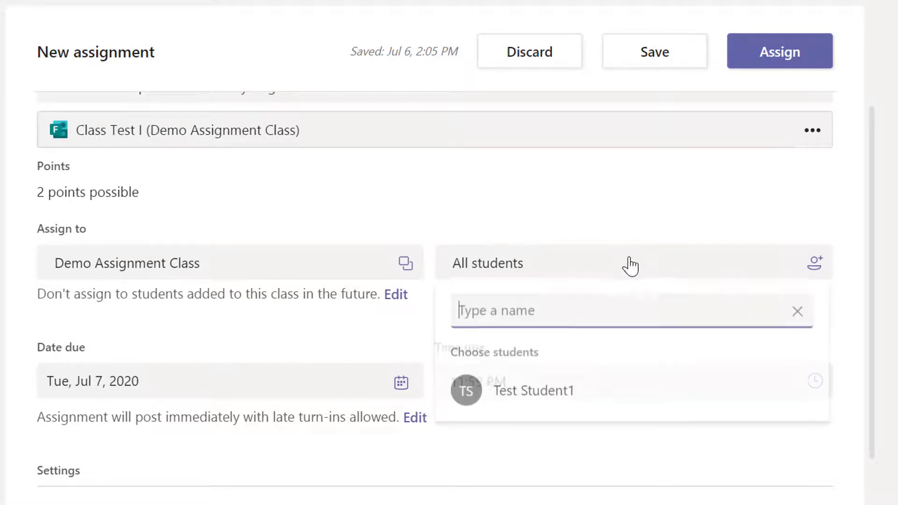
click(630, 243)
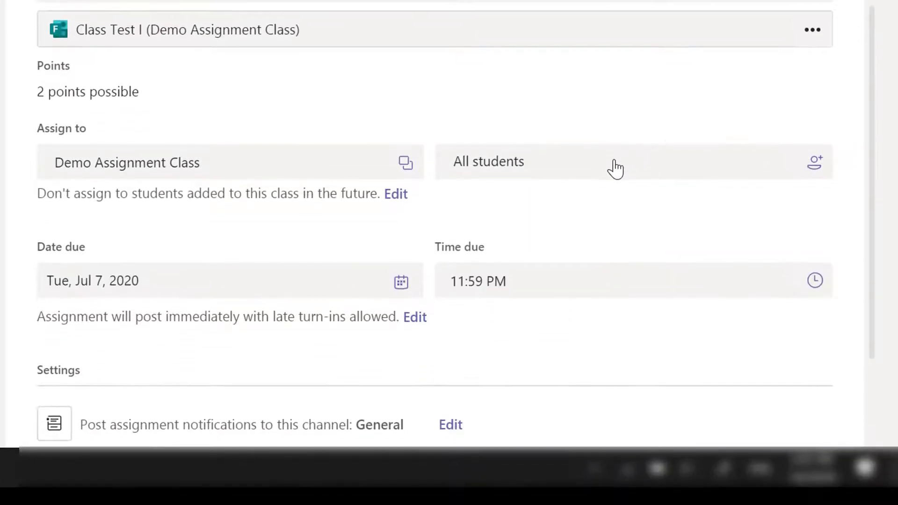
click(401, 282)
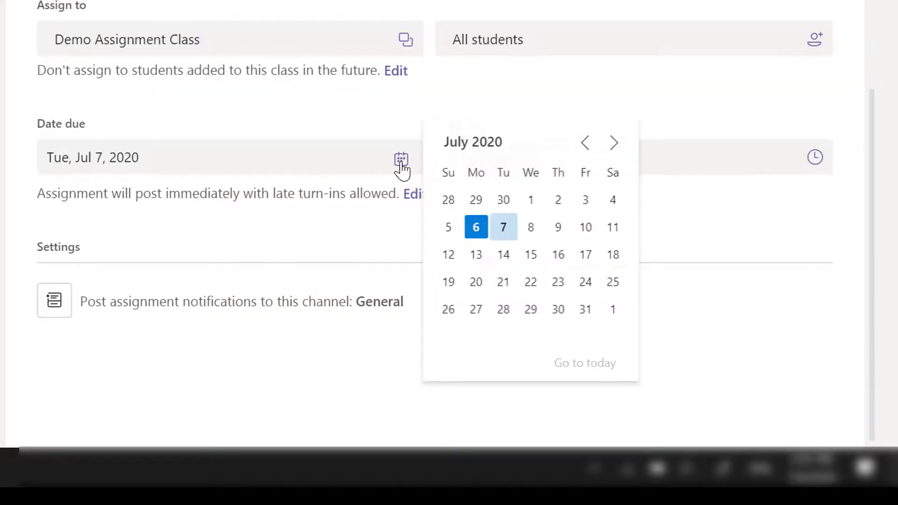
click(368, 224)
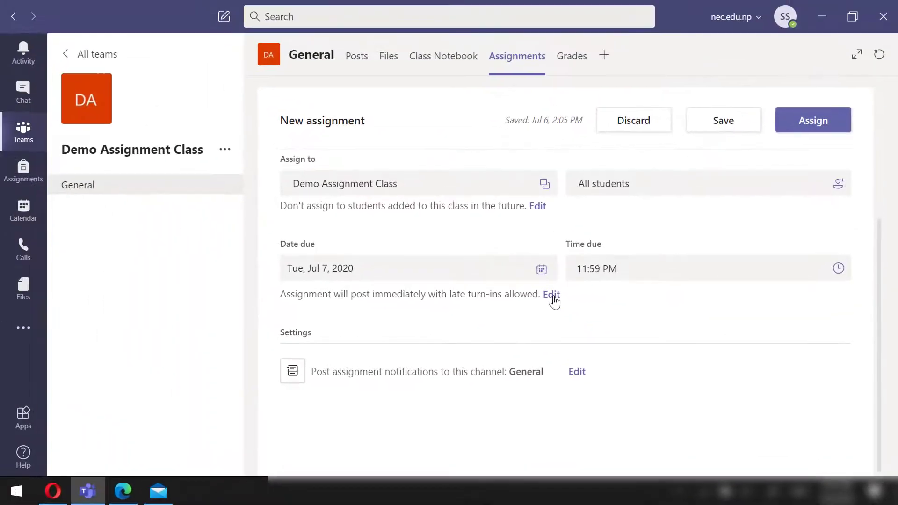
- Edit the assignment timeline to post immediately and close on Wed, Jul 8, 2020 at 11:59 PM
click(552, 296)
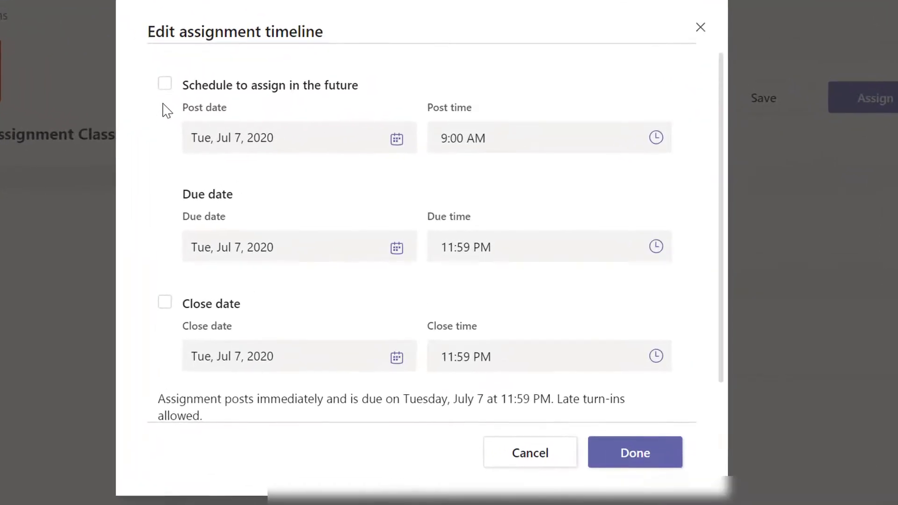
click(165, 84)
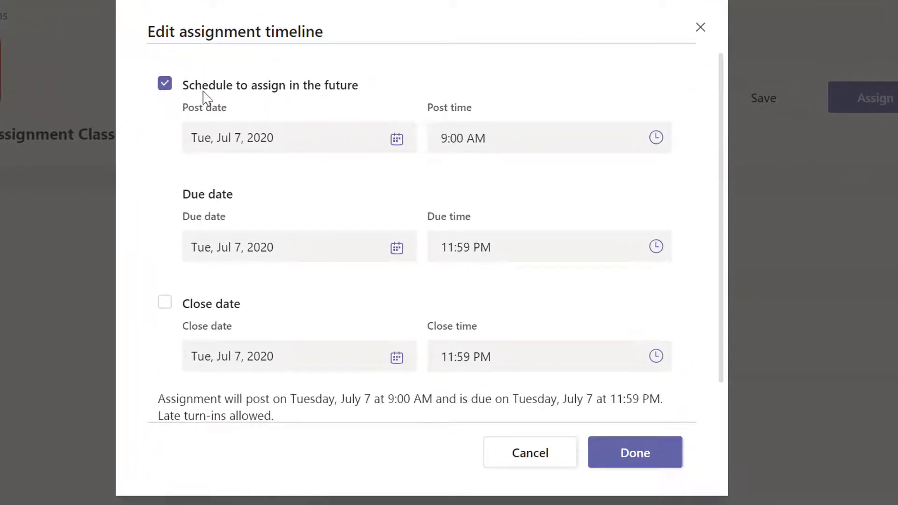
click(165, 89)
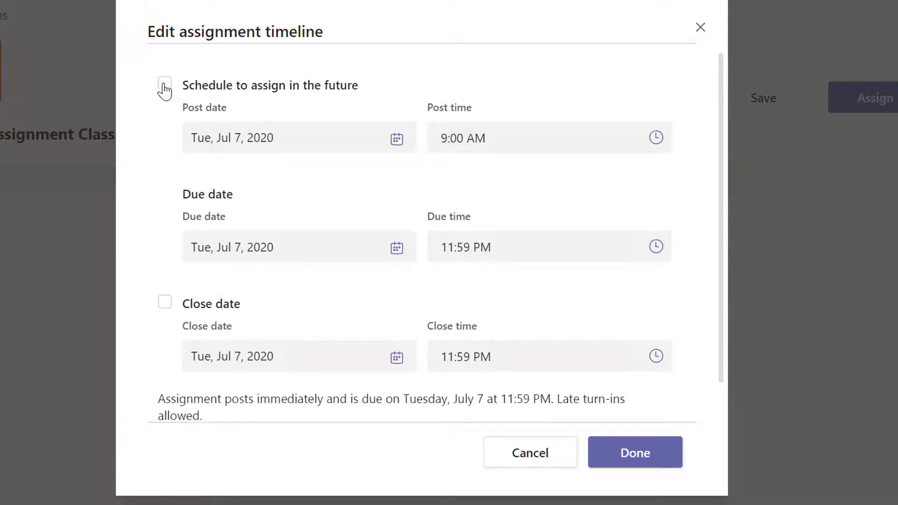
click(165, 309)
click(398, 359)
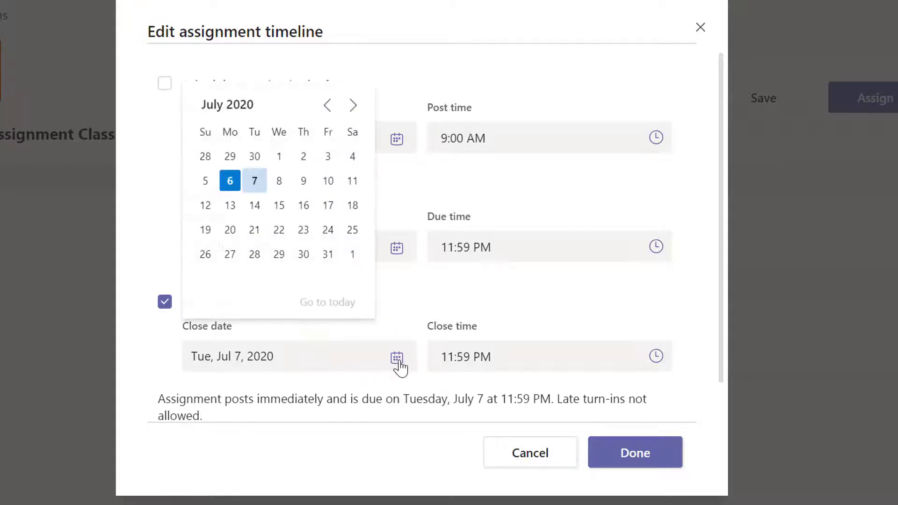
click(278, 181)
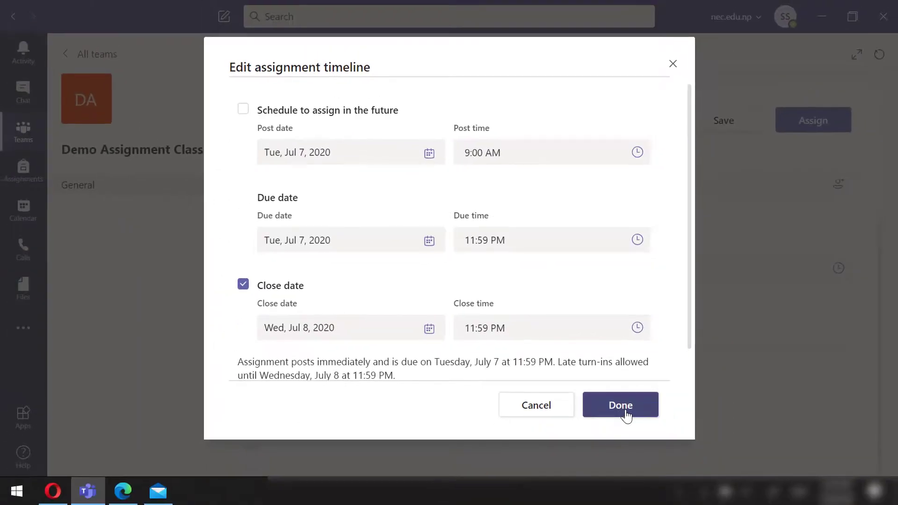
click(621, 405)
- Assign the Class Test I quiz and open it from its post in the General channel
scroll(601, 315, up, 5)
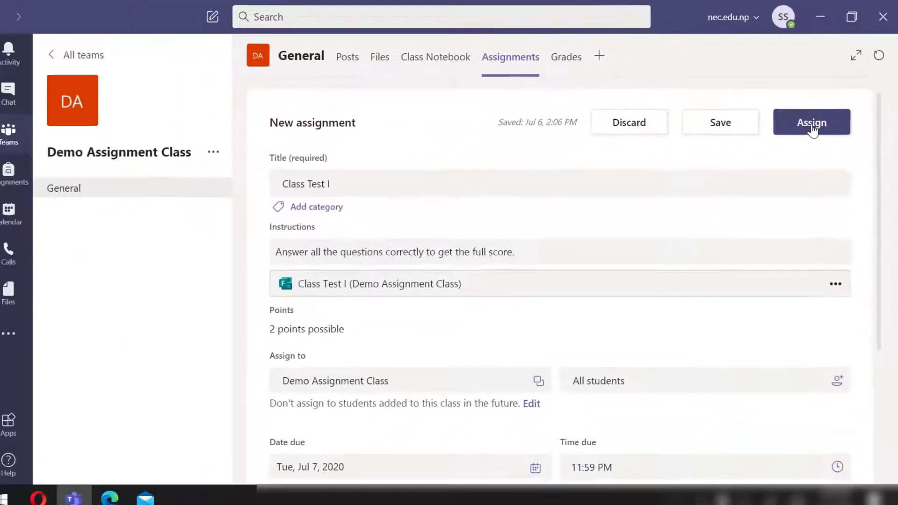
click(812, 124)
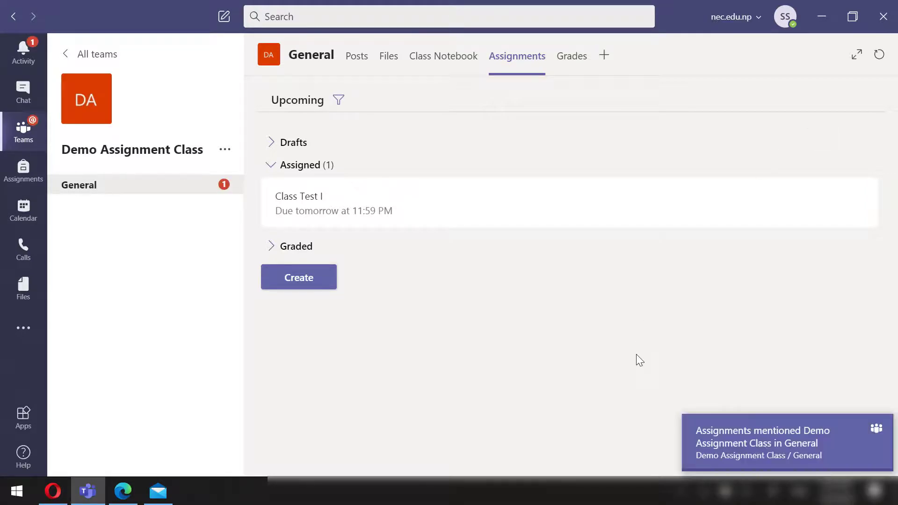
click(357, 56)
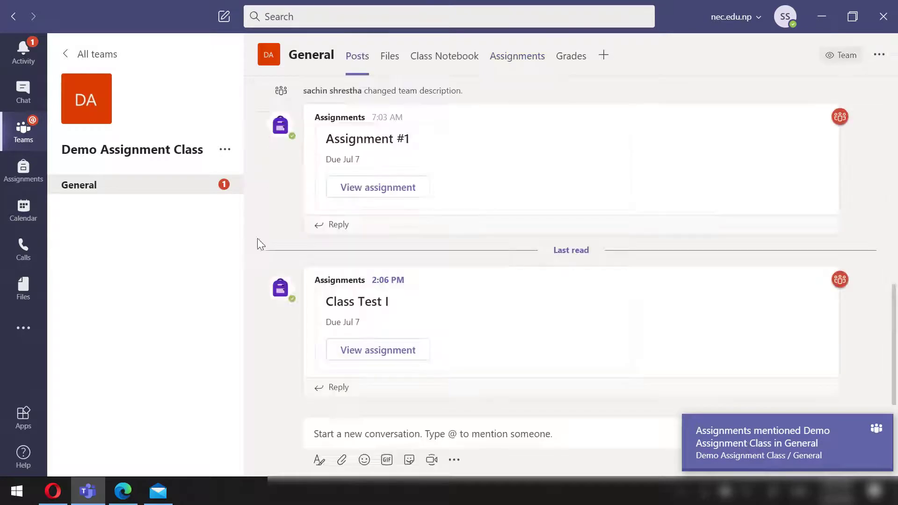
click(875, 428)
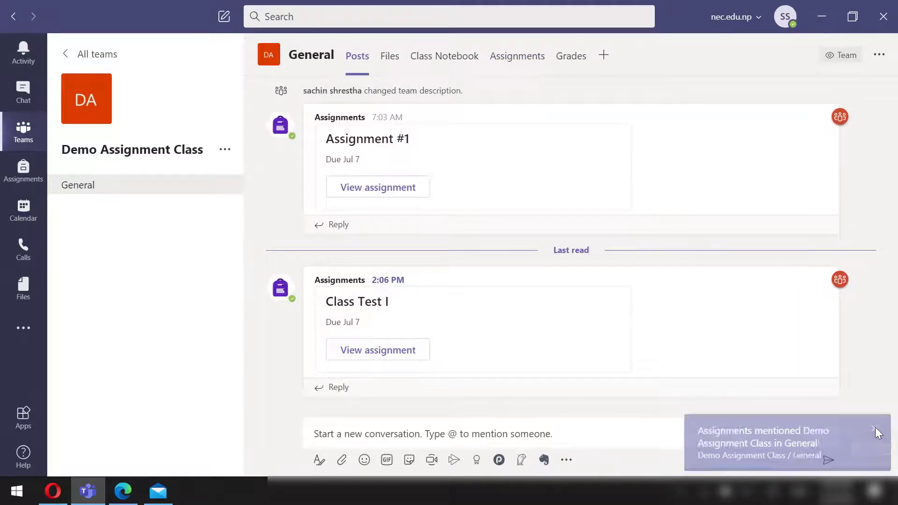
click(409, 350)
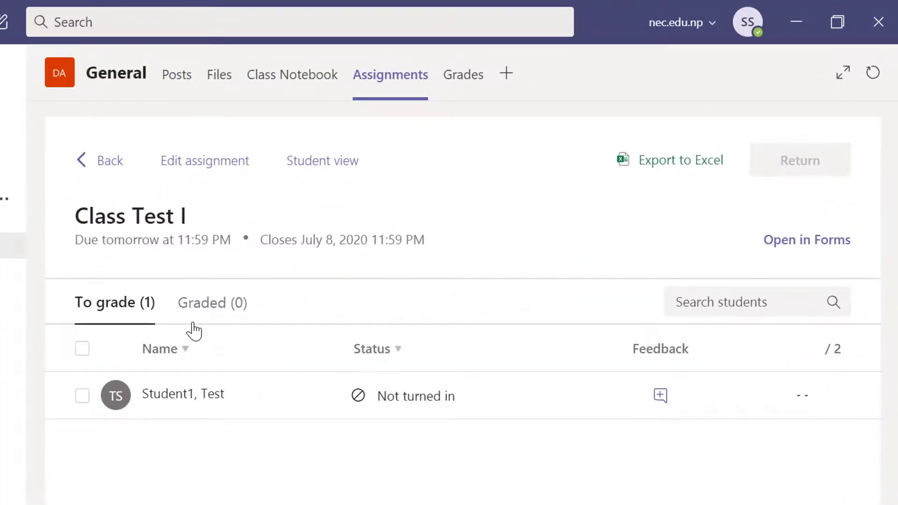
- Look through the editable details of Class Test I without changing them, and check its student view
click(218, 161)
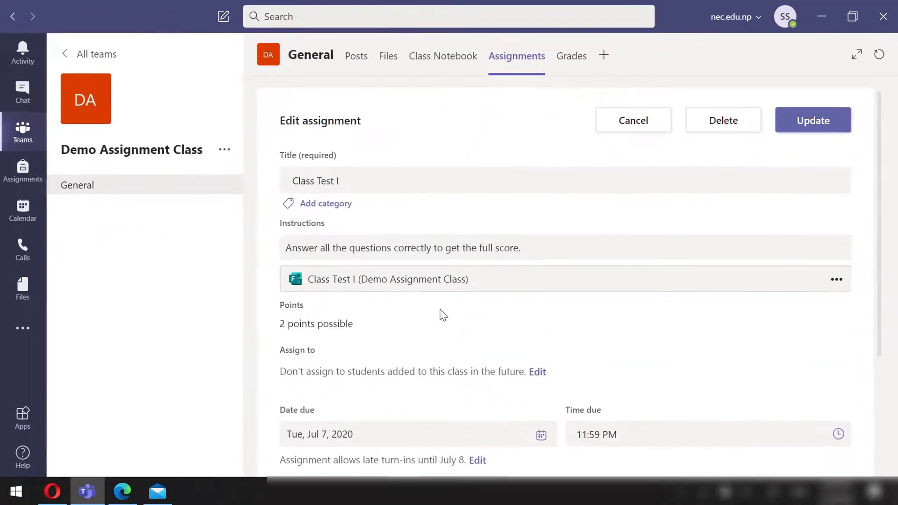
scroll(443, 314, down, 3)
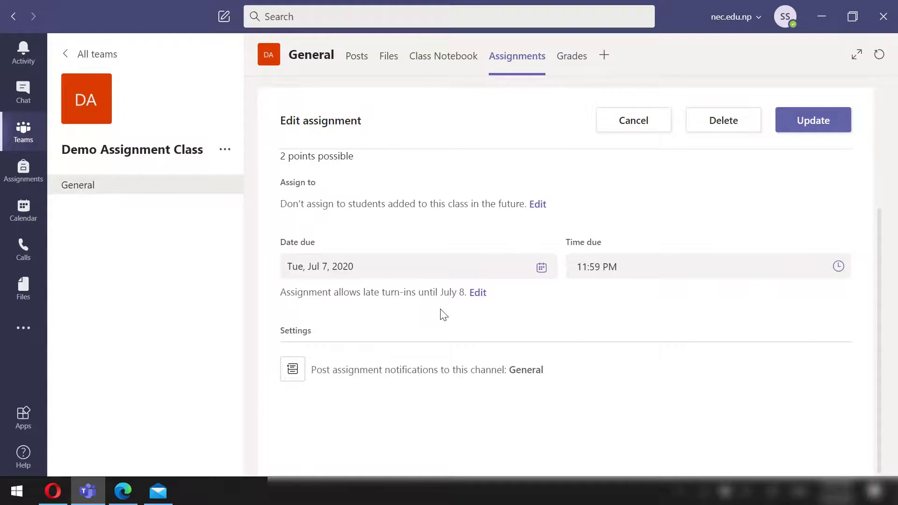
scroll(443, 315, up, 3)
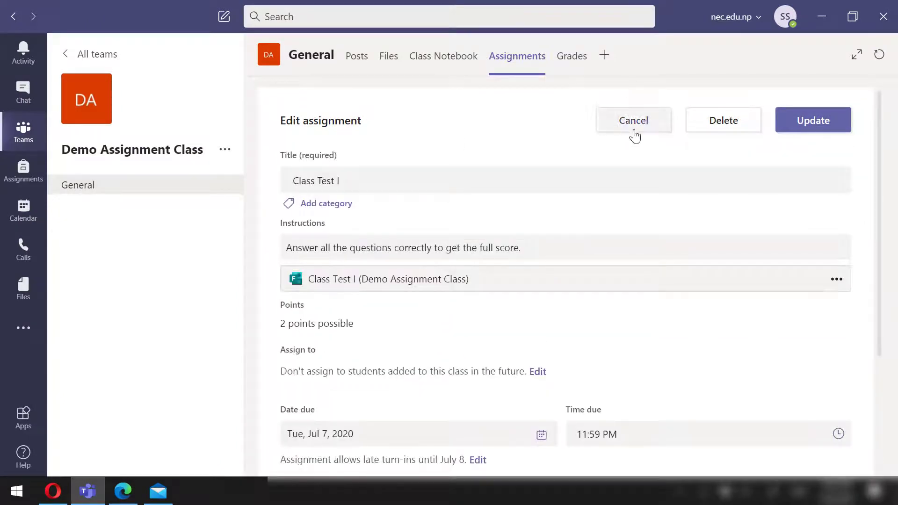
click(647, 135)
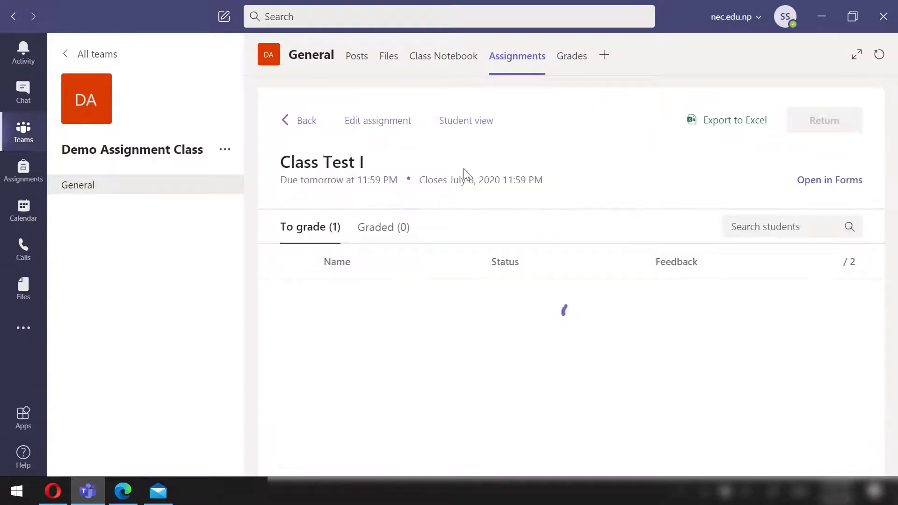
click(485, 126)
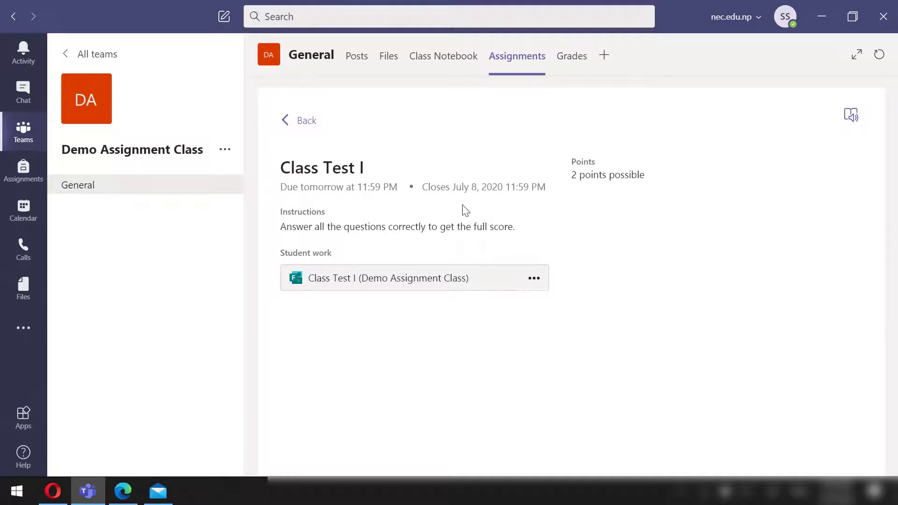
click(306, 123)
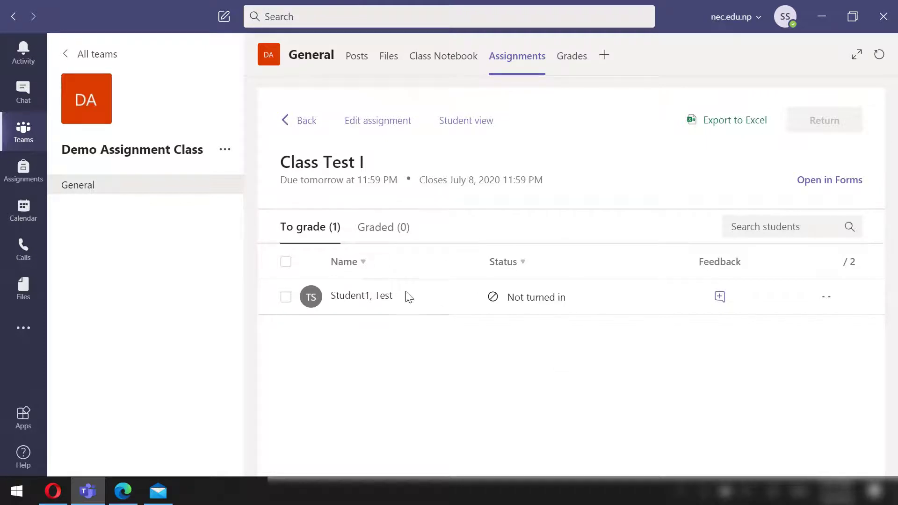
- Switch to the student's account in Opera and open the Class Test I assignment from the Demo Assignment Class posts
click(58, 498)
click(585, 266)
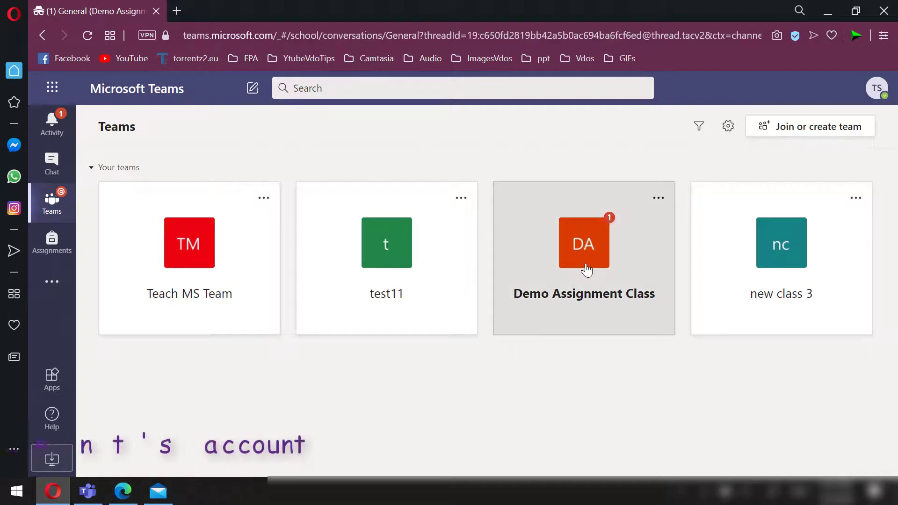
mouse_move(541, 341)
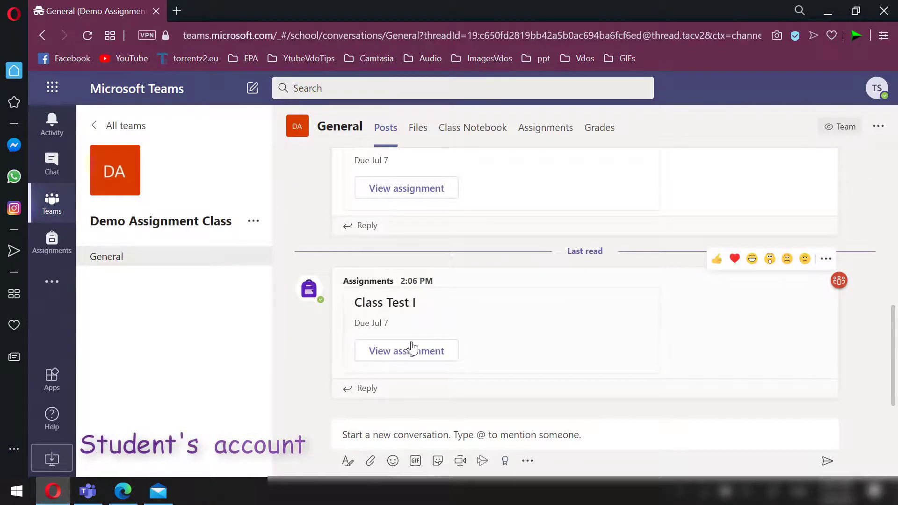
click(419, 355)
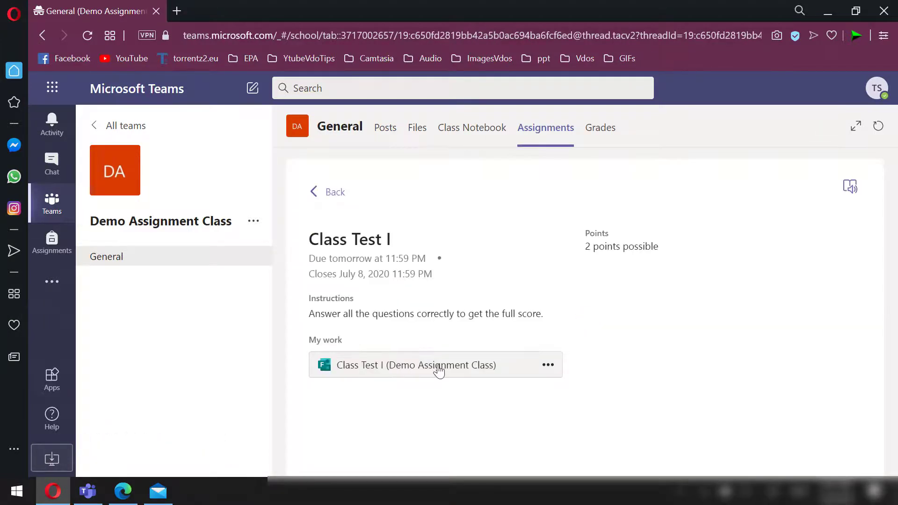
- Open the attached quiz, answering question 1 with 73.14 ohm and question 2 with "electromagnetic wave"
click(439, 369)
scroll(435, 383, down, 5)
click(244, 275)
scroll(405, 320, down, 3)
click(405, 320)
text(electromagnetic waves)
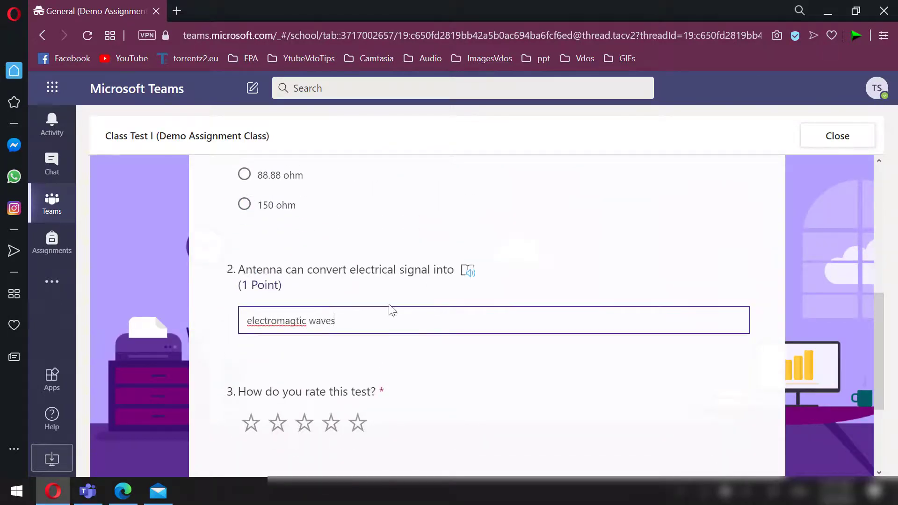
click(298, 321)
text(ne)
- Rate the test four stars, change the question 1 answer to 88.88 ohm, and submit the quiz
click(331, 423)
scroll(491, 322, up, 1)
scroll(491, 323, up, 5)
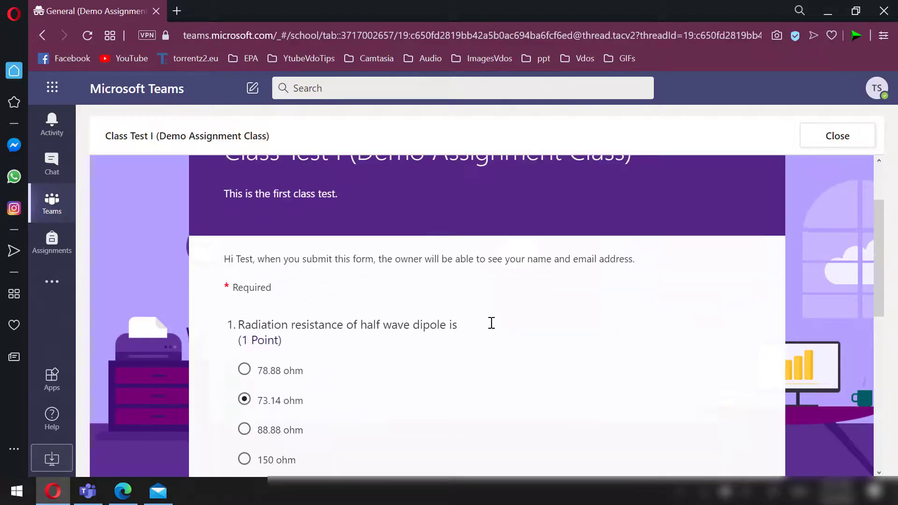
scroll(415, 381, down, 8)
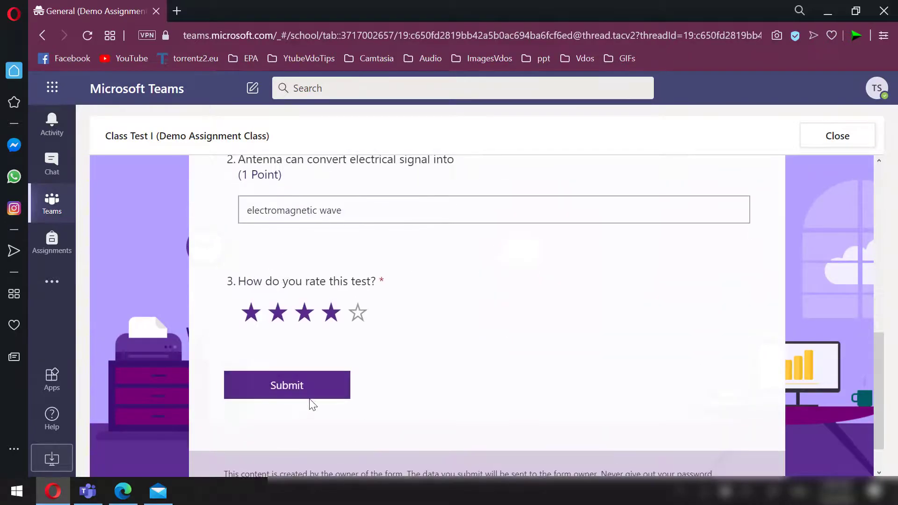
click(313, 397)
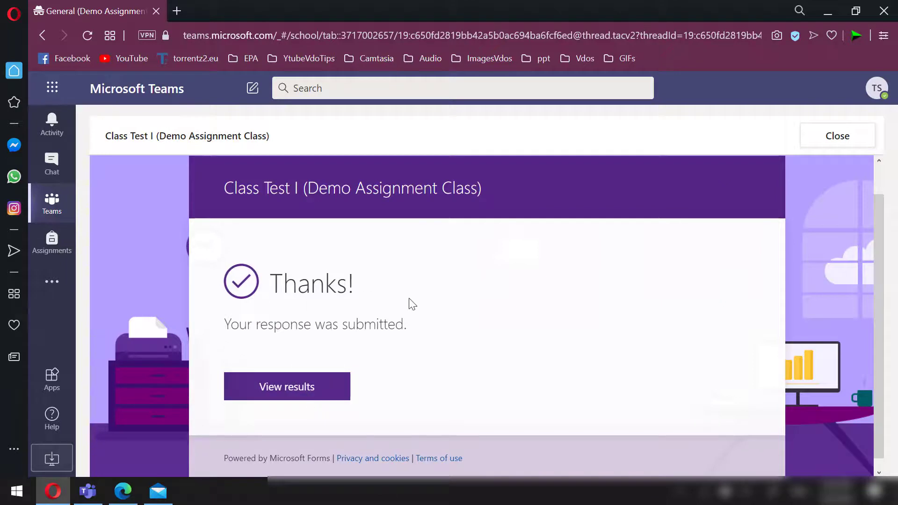
- Review the submitted quiz's results for each question, close the quiz, and view the student's grades for the class
click(310, 393)
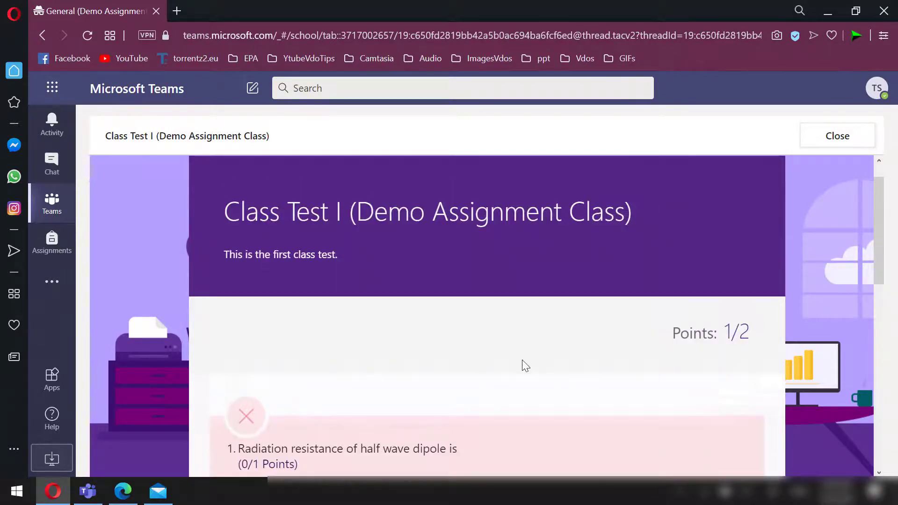
scroll(498, 365, down, 3)
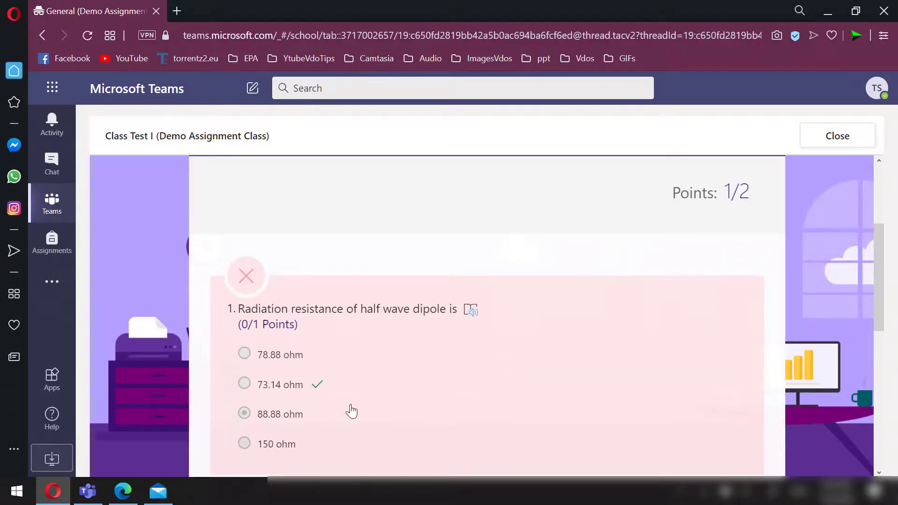
scroll(448, 406, down, 5)
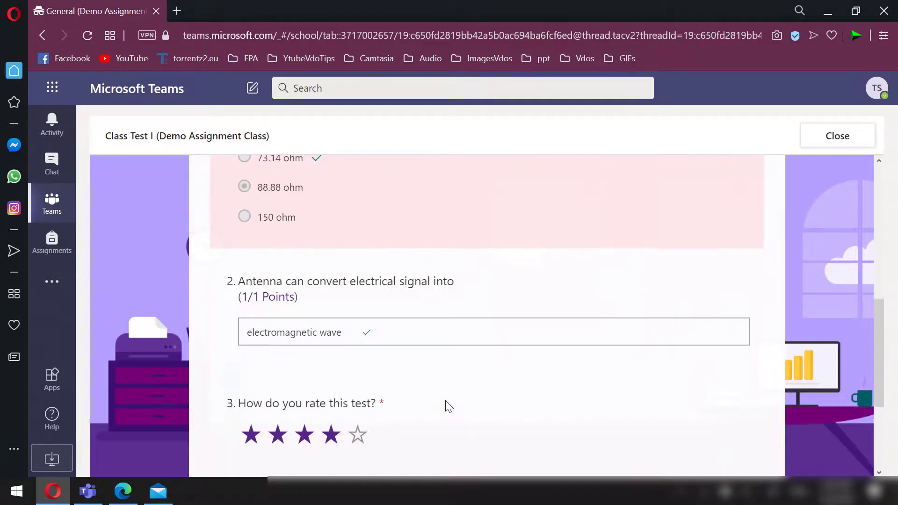
scroll(446, 402, up, 5)
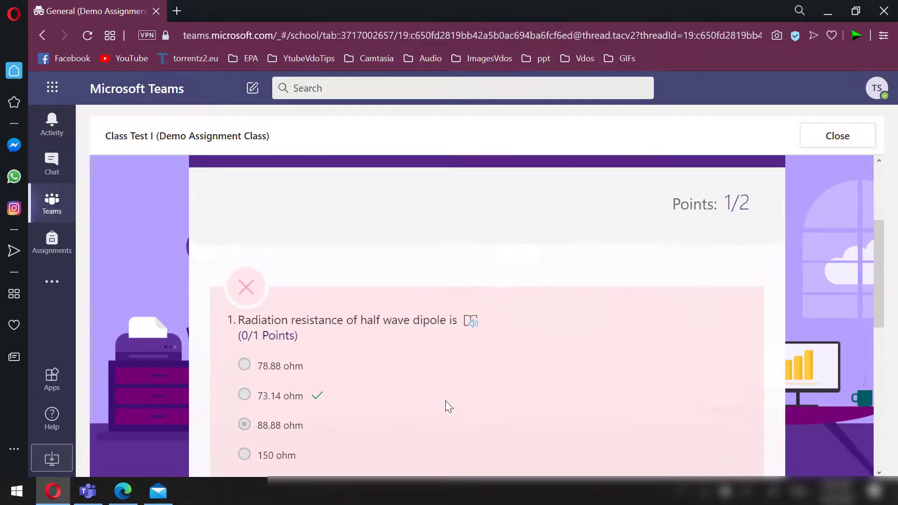
click(845, 136)
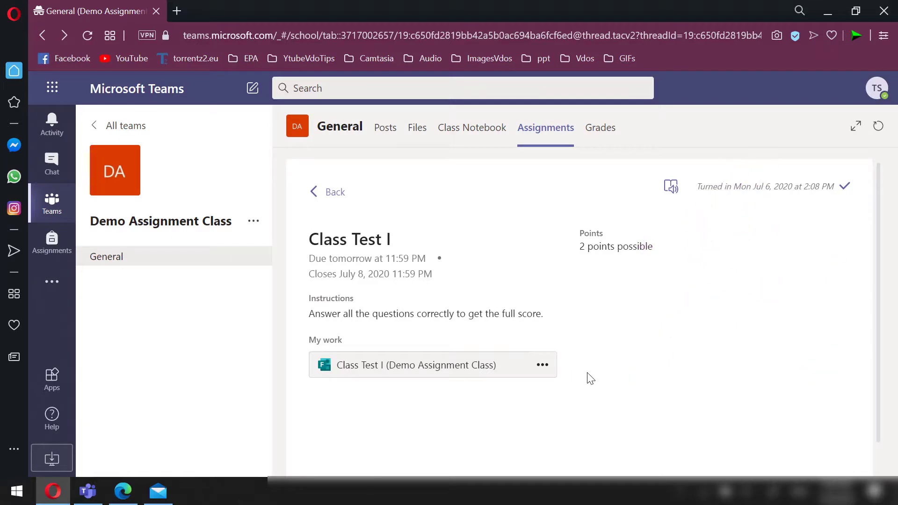
click(605, 133)
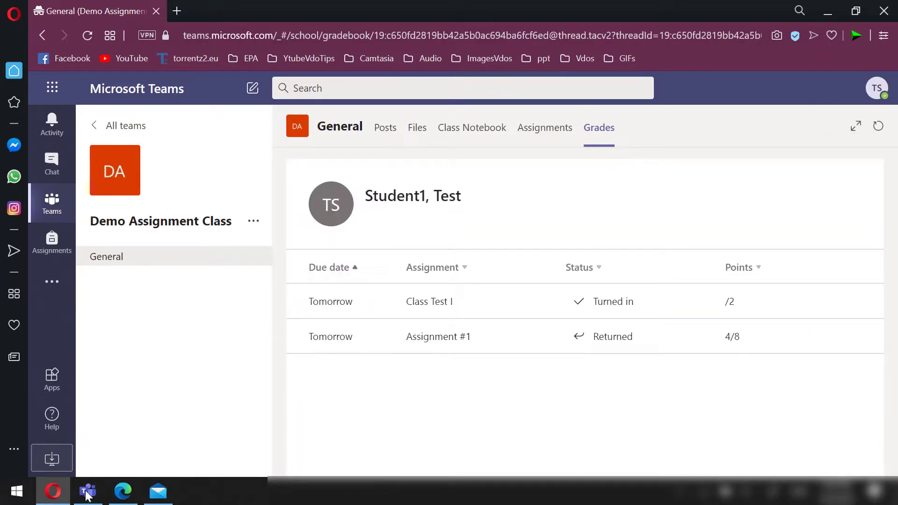
- Switch to the teacher's account in the Microsoft Teams app and open the student's turned-in Class Test I from the class posts
click(88, 492)
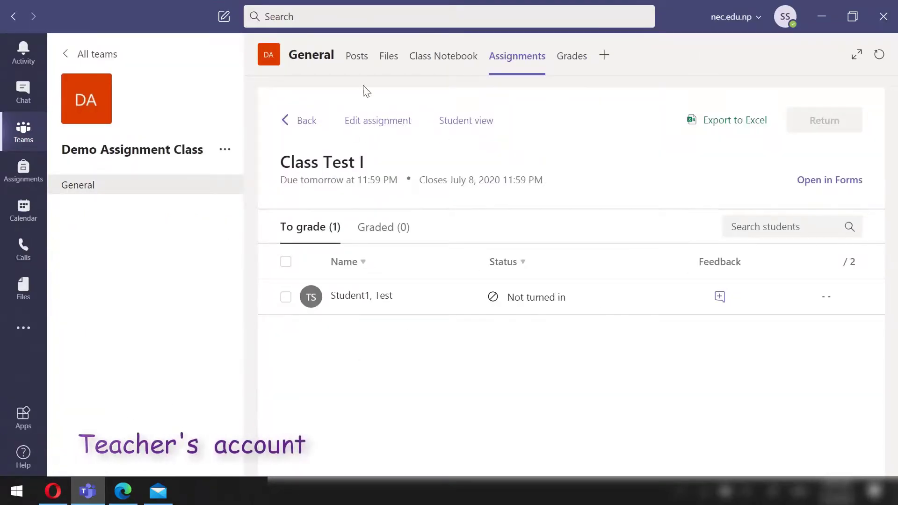
click(356, 58)
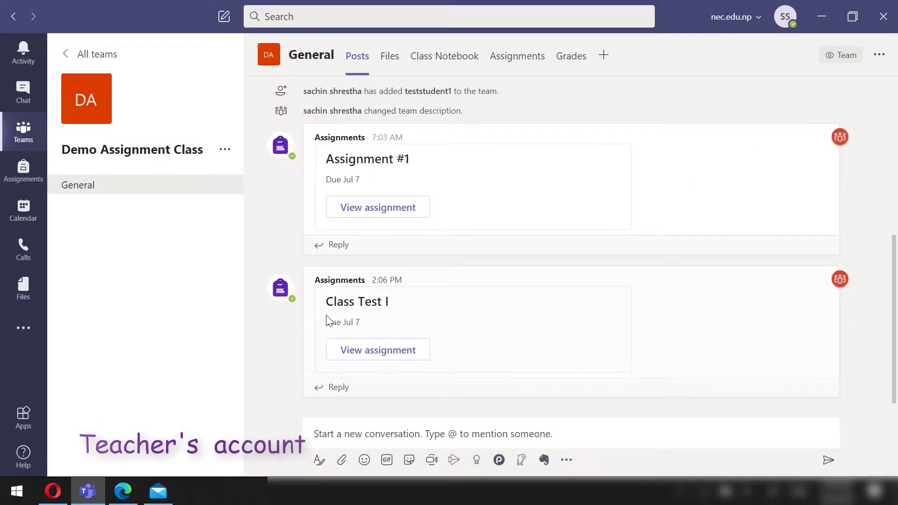
click(381, 361)
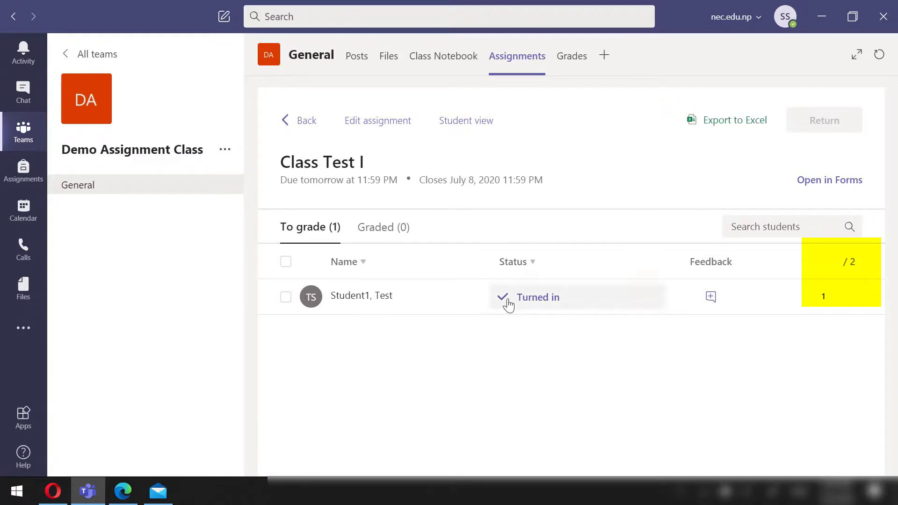
click(555, 305)
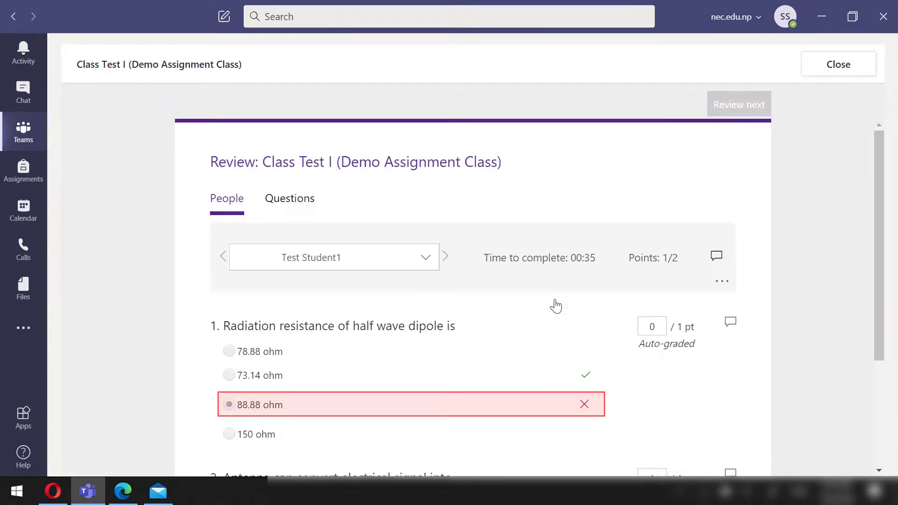
- Review the student's quiz answers and add the feedback "The correct answer is 73.14." to question 1
scroll(589, 382, down, 3)
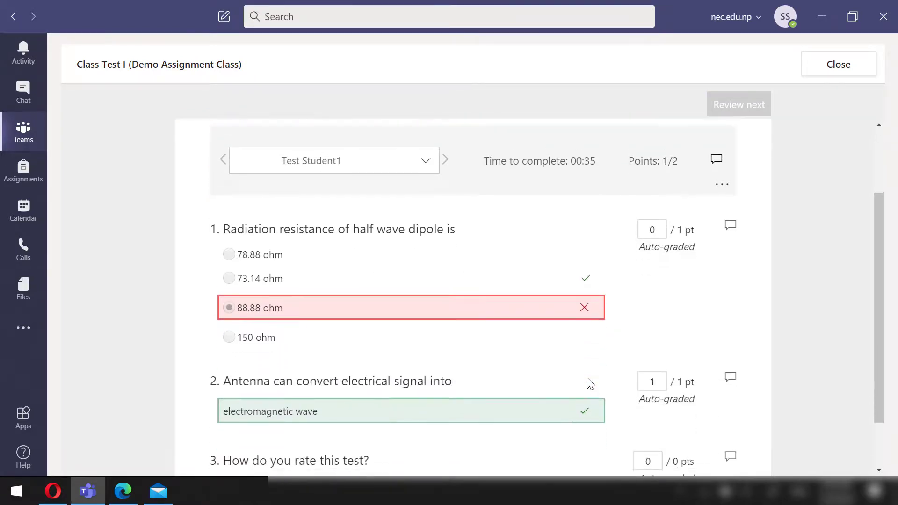
scroll(545, 295, up, 2)
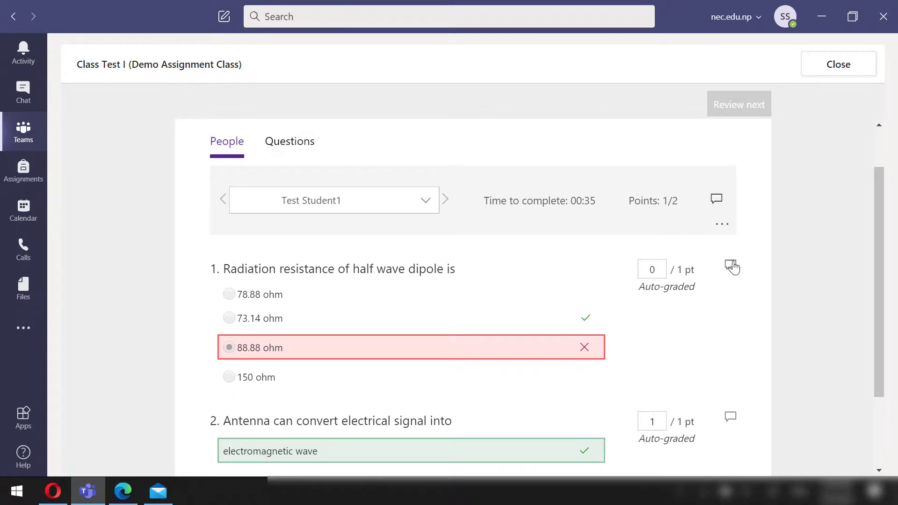
click(731, 266)
text(The)
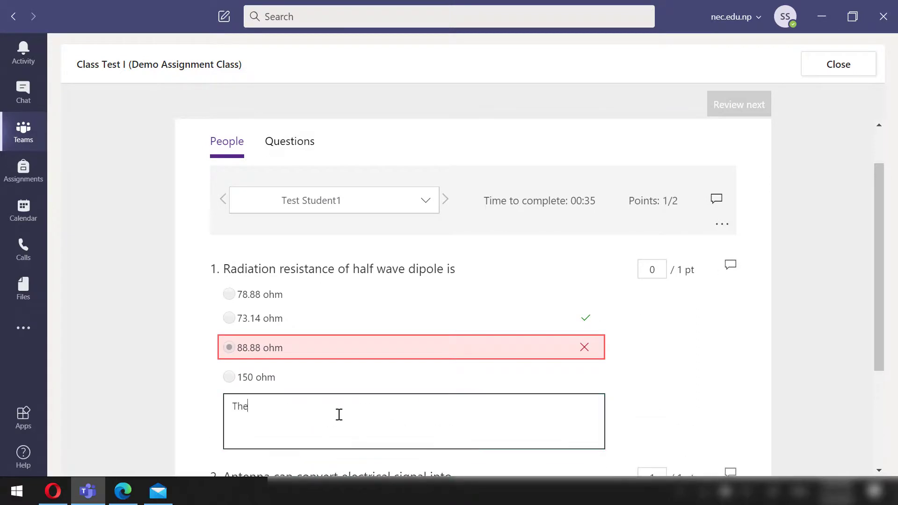
text( correct answer is 73.14.)
scroll(444, 371, down, 1)
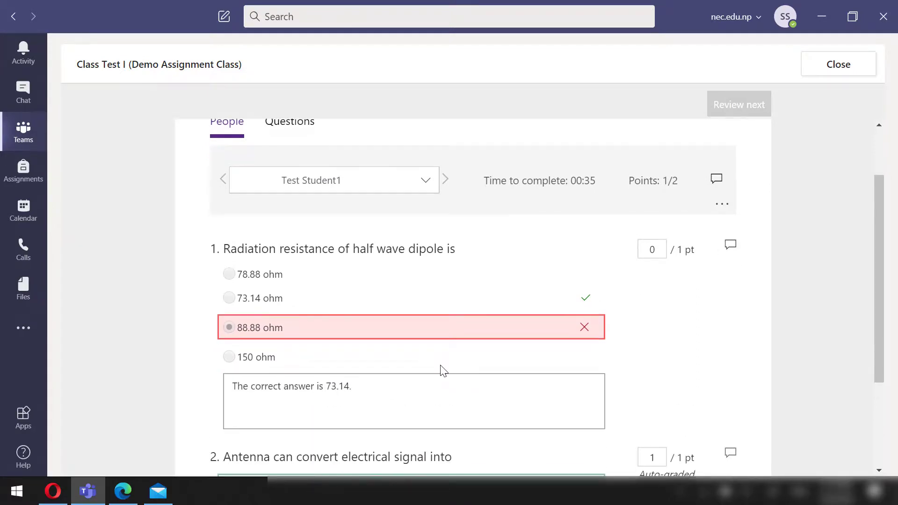
- Close the quiz review and view the grades for Demo Assignment Class
click(838, 65)
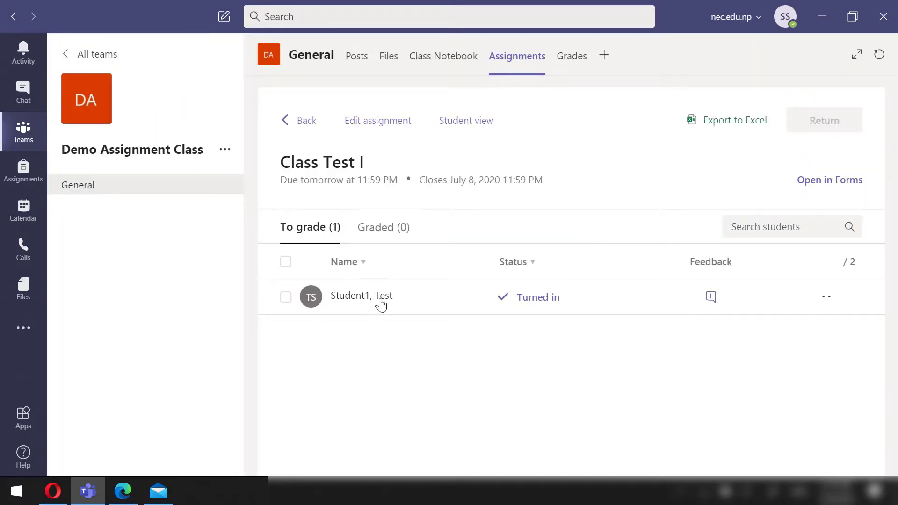
click(576, 61)
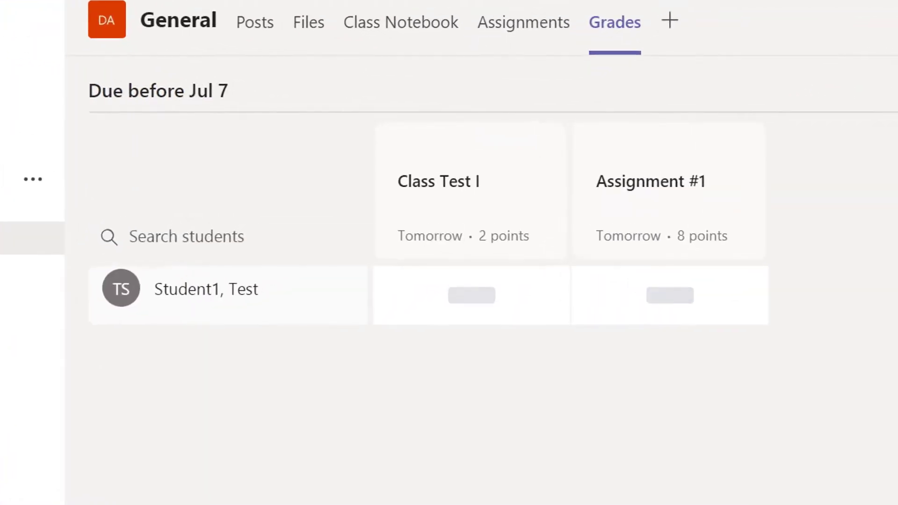